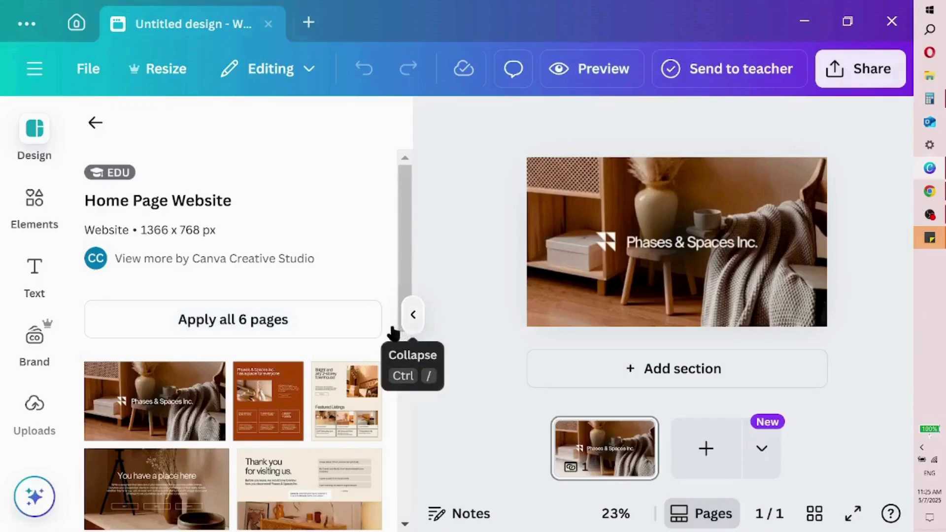
Apply all 6 pages of the Home Page Website template to the design and look over the resulting page
left_click(364, 318)
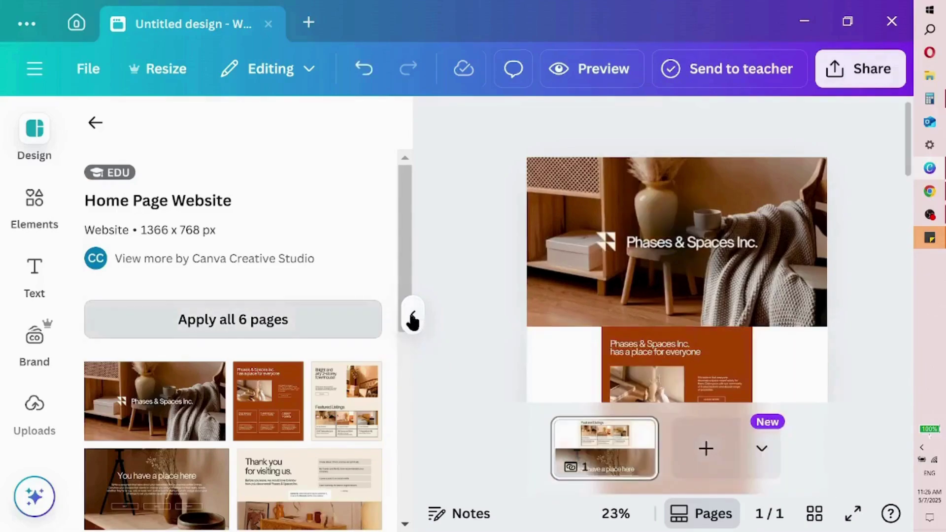
left_click(412, 318)
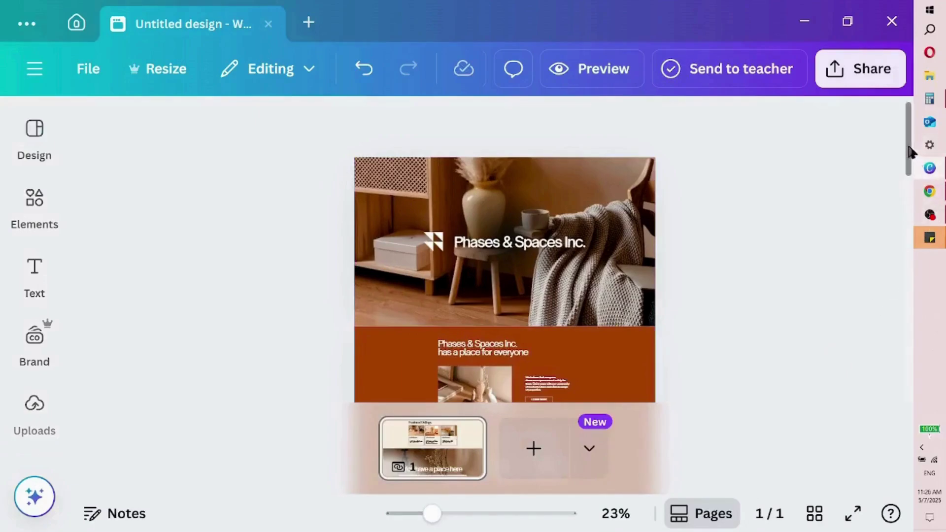
left_click_drag(910, 153, 868, 338)
left_click_drag(908, 310, 940, 142)
Delete the geometric logo mark beside the Phases & Spaces Inc. title in the header section
scroll(505, 181, "up", 4)
left_click(369, 203)
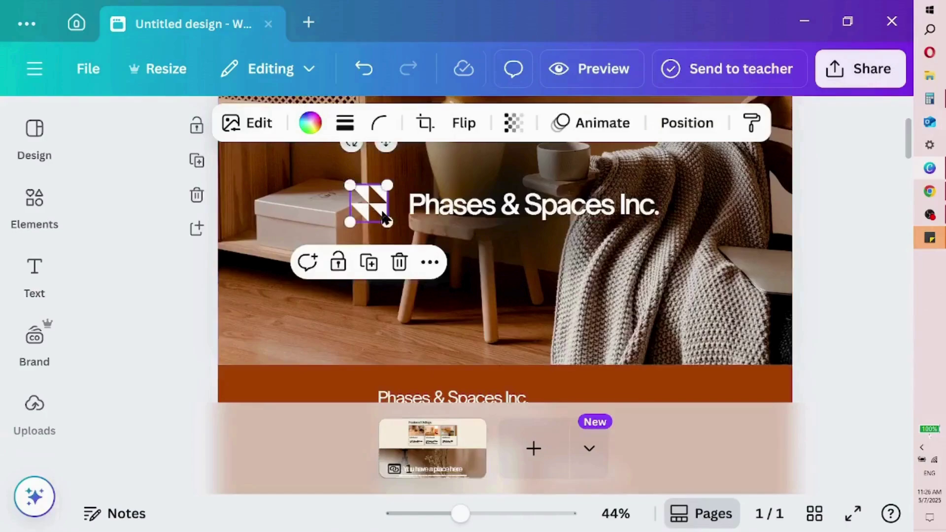
left_click(80, 216)
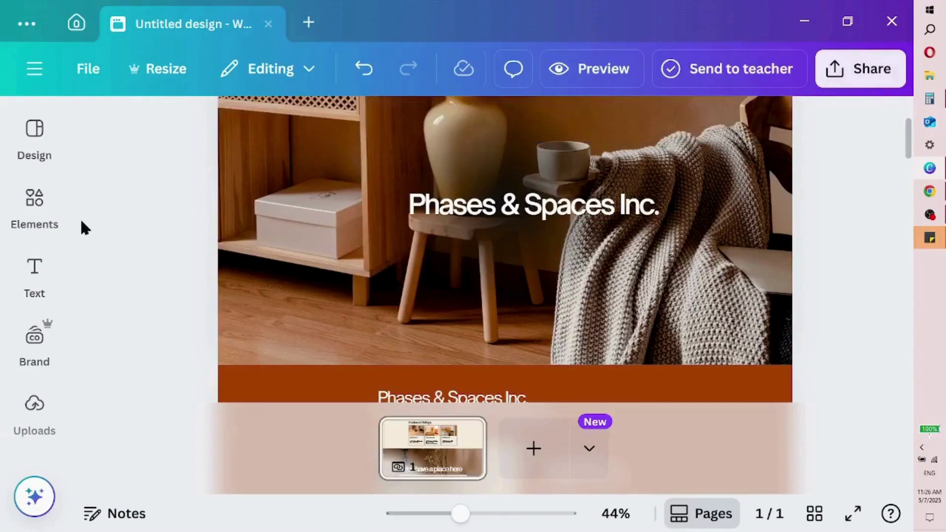
Search the elements library for "real estate logo" and list all graphics results
left_click(32, 213)
left_click(191, 131)
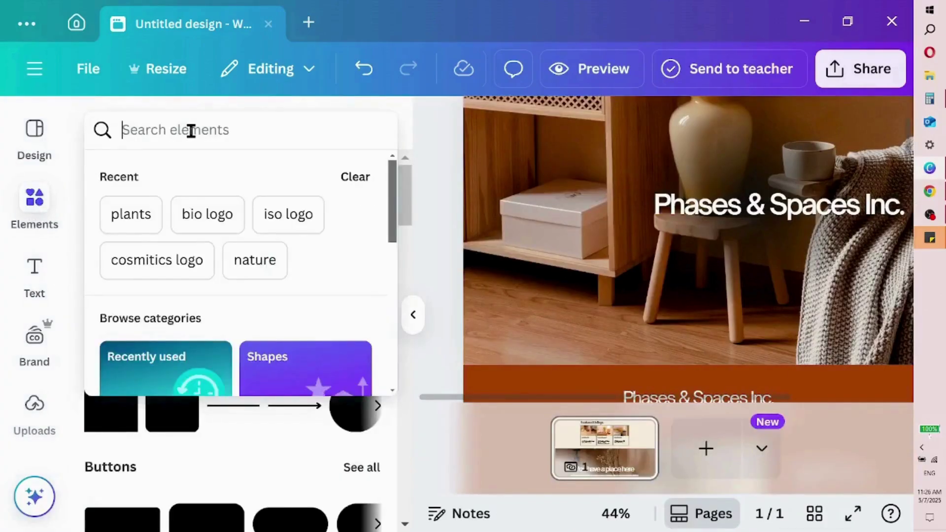
type("real")
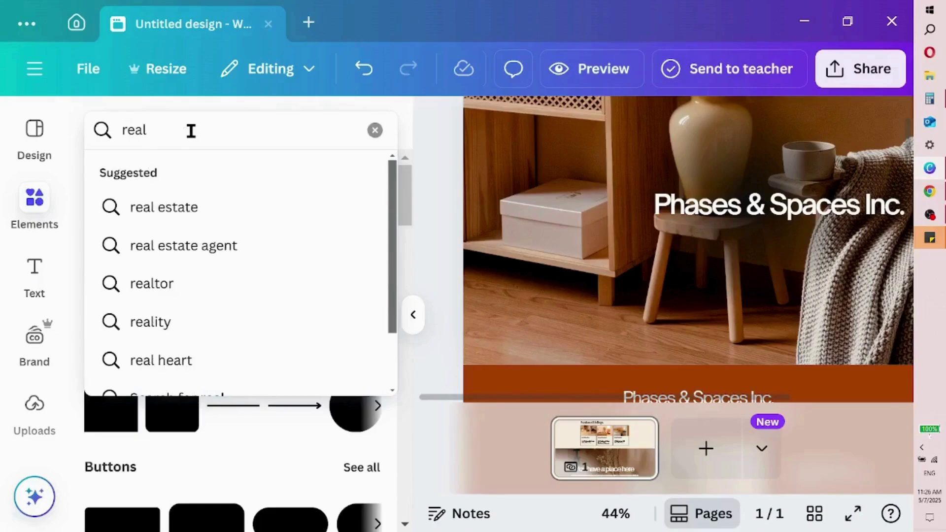
type(" estate logi")
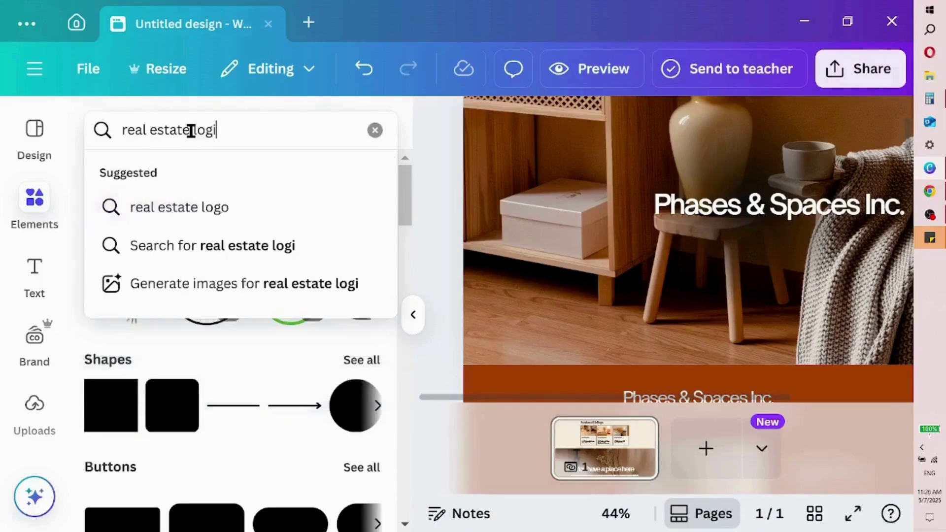
key("BackSpace")
type("ogo")
key("Return")
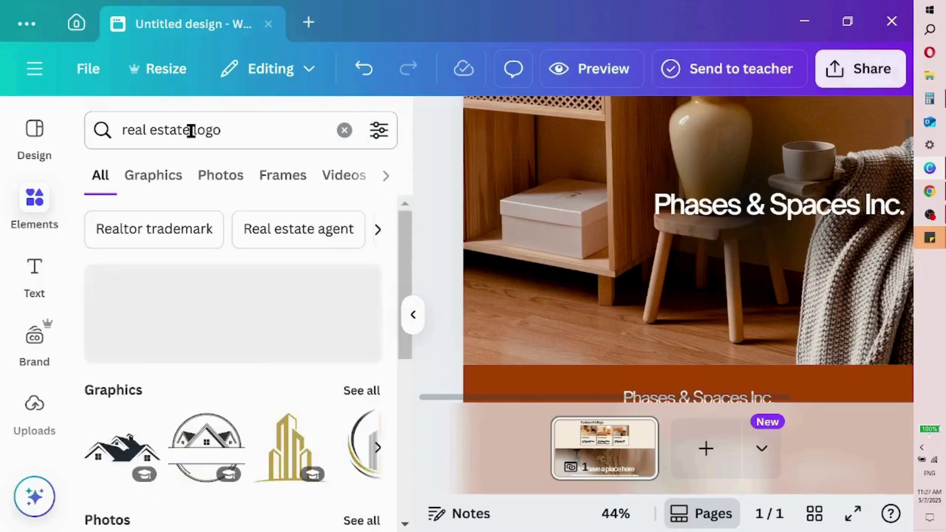
left_click(363, 390)
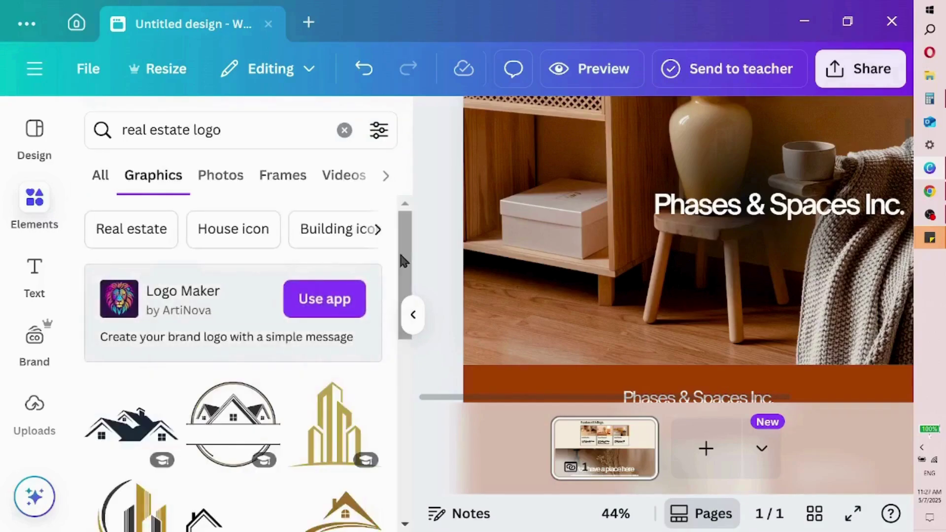
Insert the dark logo graphic of vertical bars over a diamond base and place it, slightly reduced, just left of the header title
scroll(407, 240, "down", 5)
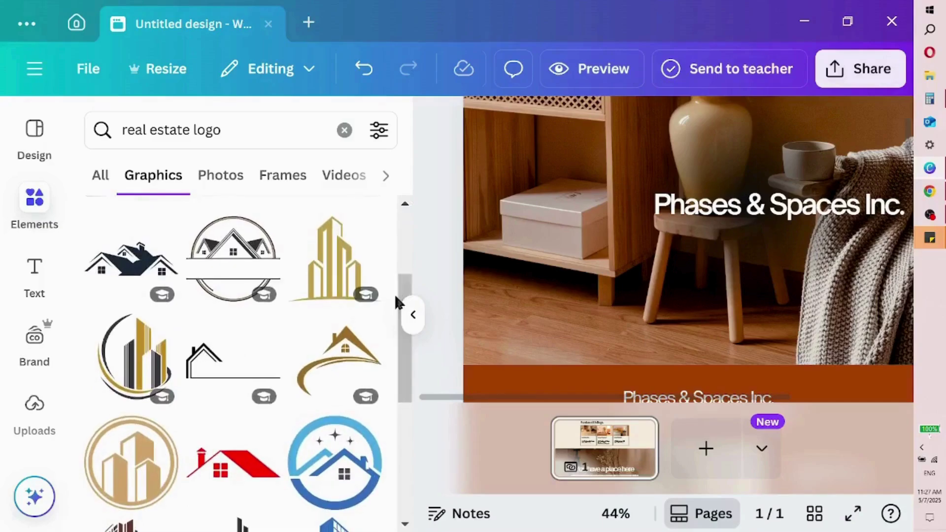
scroll(407, 414, "down", 2)
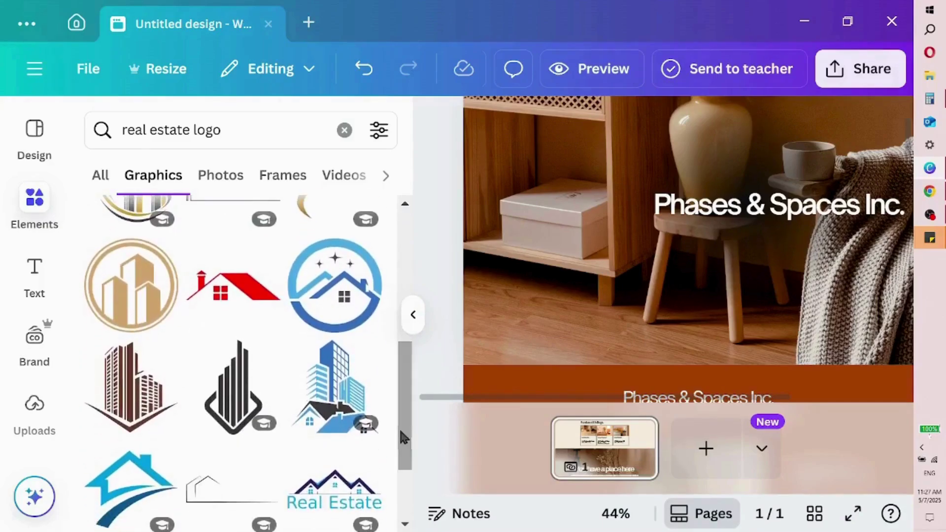
left_click(242, 392)
left_click(414, 314)
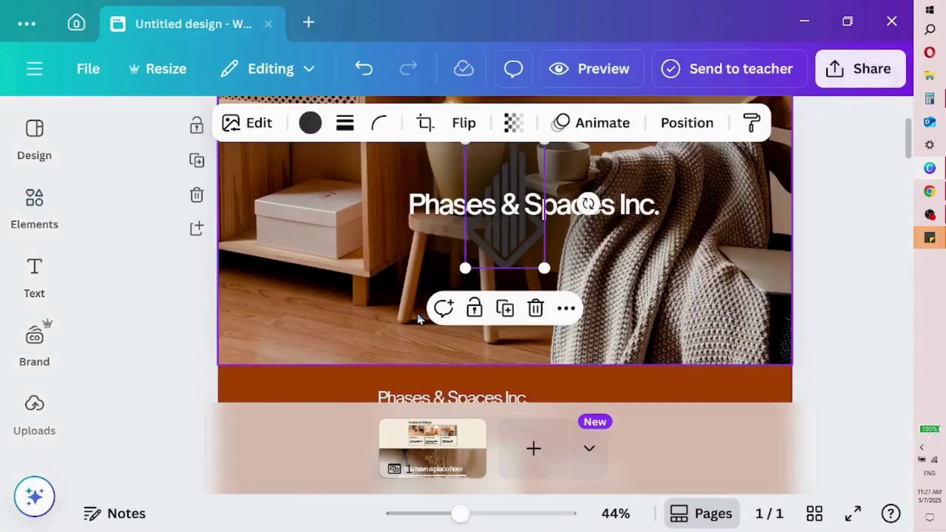
left_click_drag(509, 254, 367, 216)
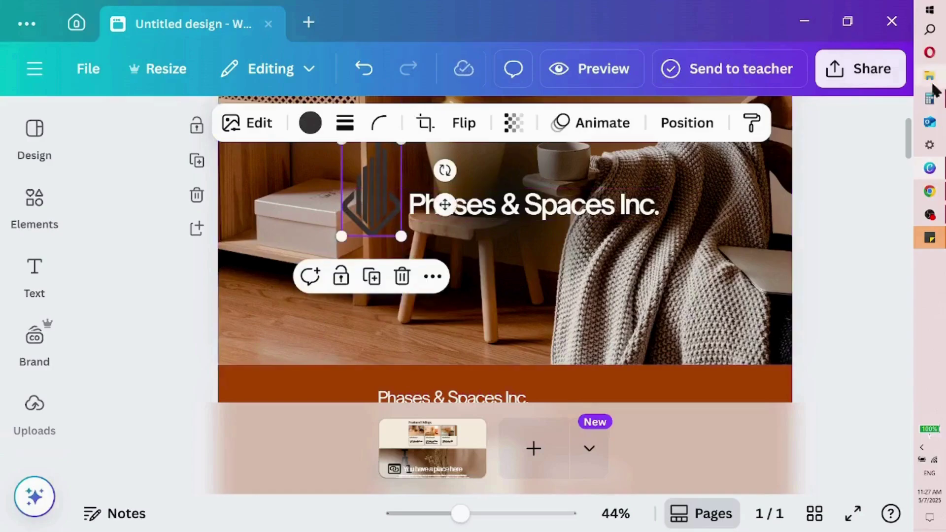
Delete the furniture background photo from the header section
mouse_move(911, 148)
left_mouse_down()
mouse_move(910, 131)
mouse_move(909, 140)
left_mouse_up()
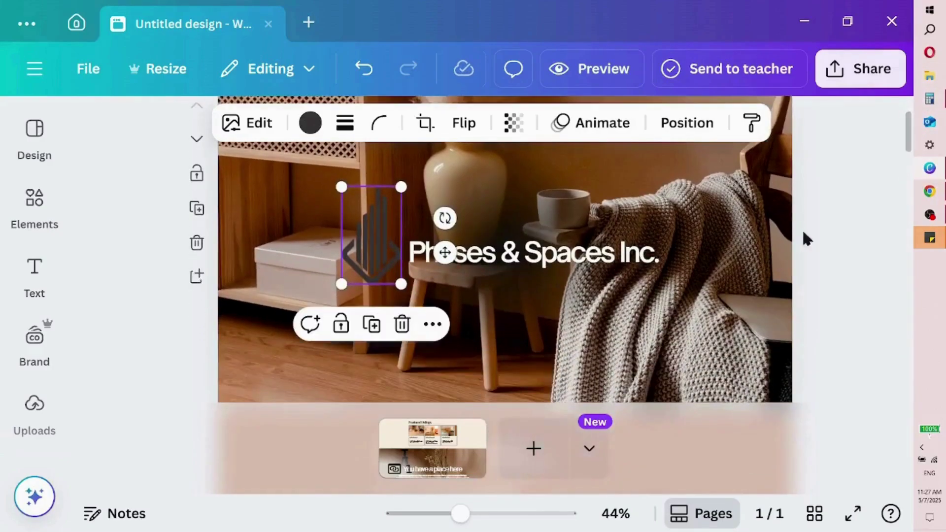
left_click_drag(461, 515, 442, 515)
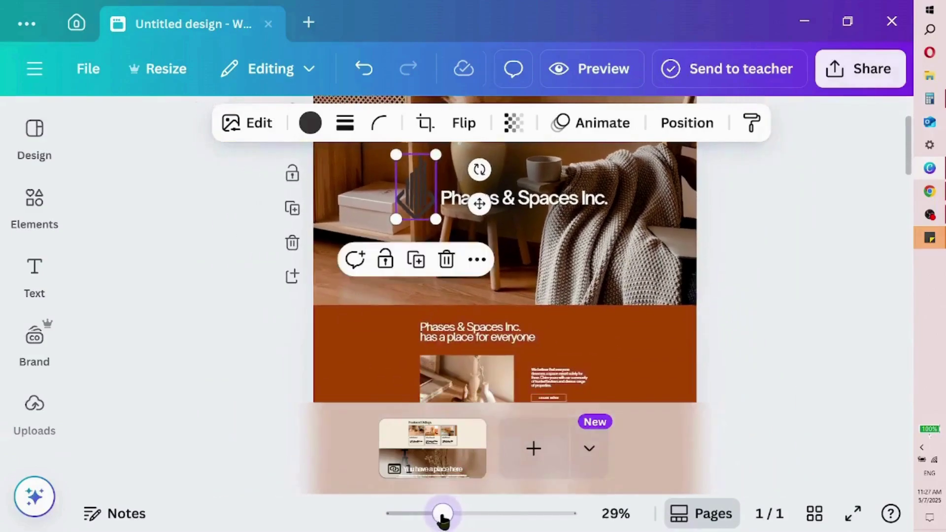
left_click_drag(903, 155, 904, 135)
left_click(385, 214)
key("Delete")
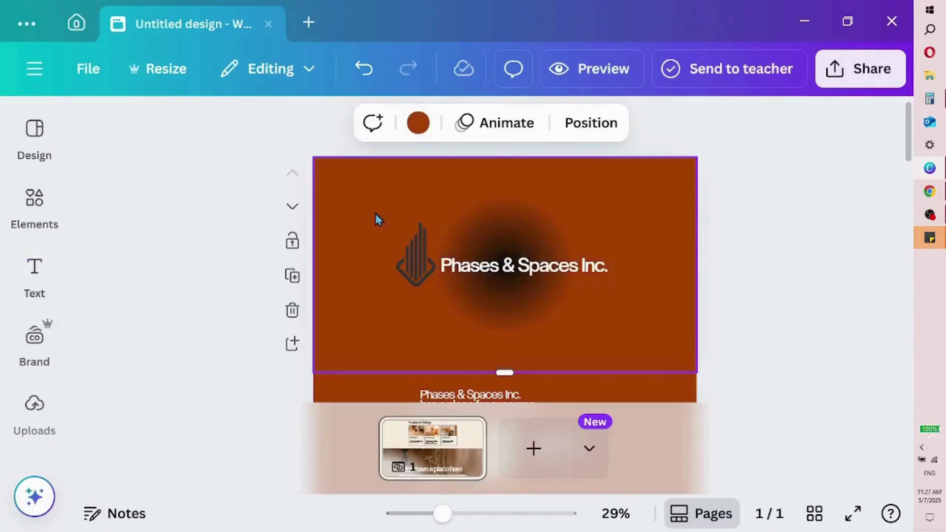
Search the elements library for "real estate" and show only photos
left_click(31, 258)
left_click(33, 200)
left_click(213, 131)
double_click(215, 133)
key("BackSpace")
key("Return")
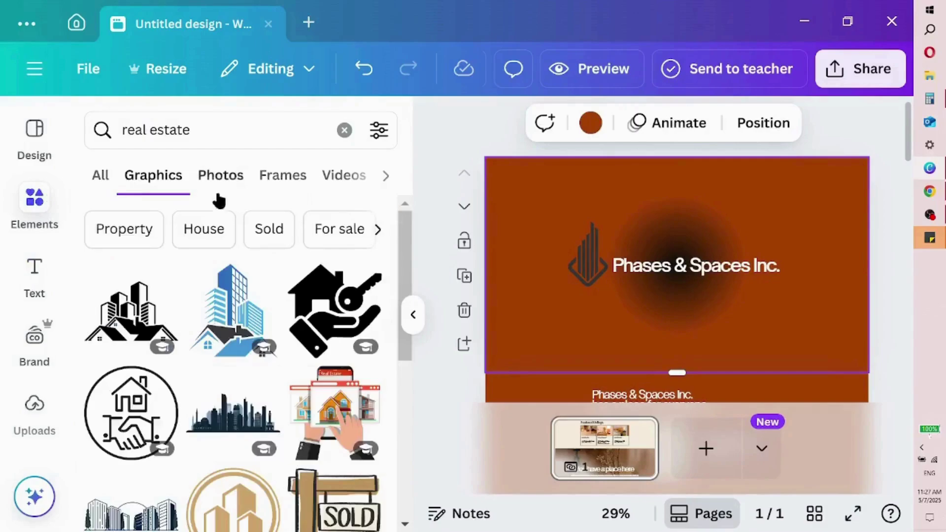
left_click(211, 177)
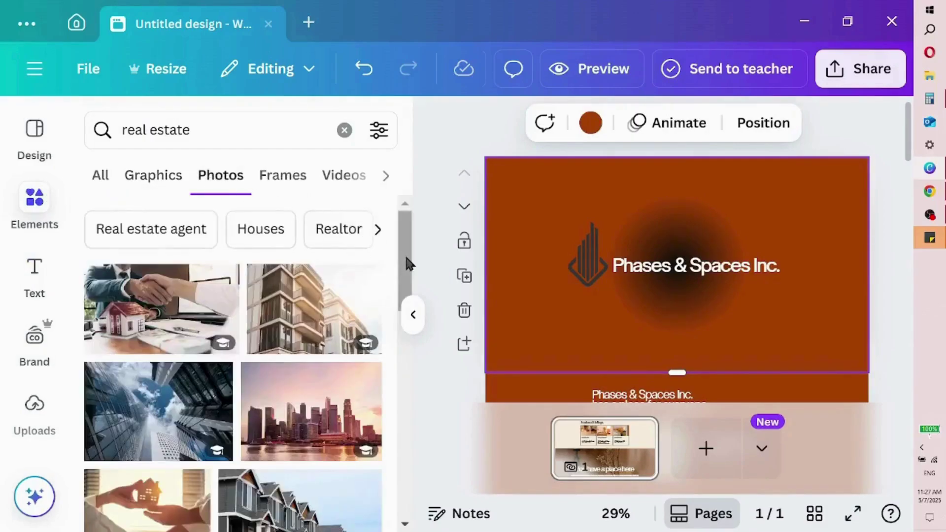
Insert the upward-looking skyscraper photo with blue sky and set it as the header section's background
left_click_drag(409, 263, 405, 295)
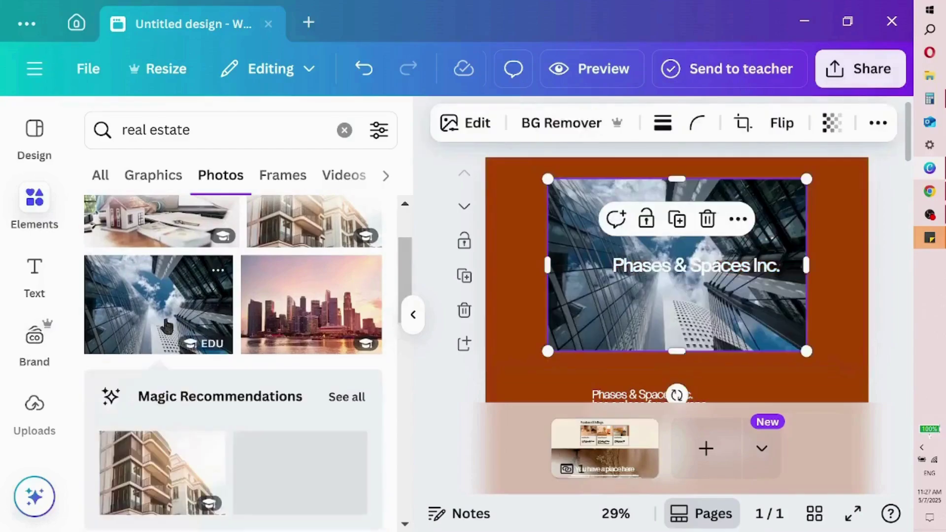
left_click(165, 323)
left_click_drag(642, 327, 581, 306)
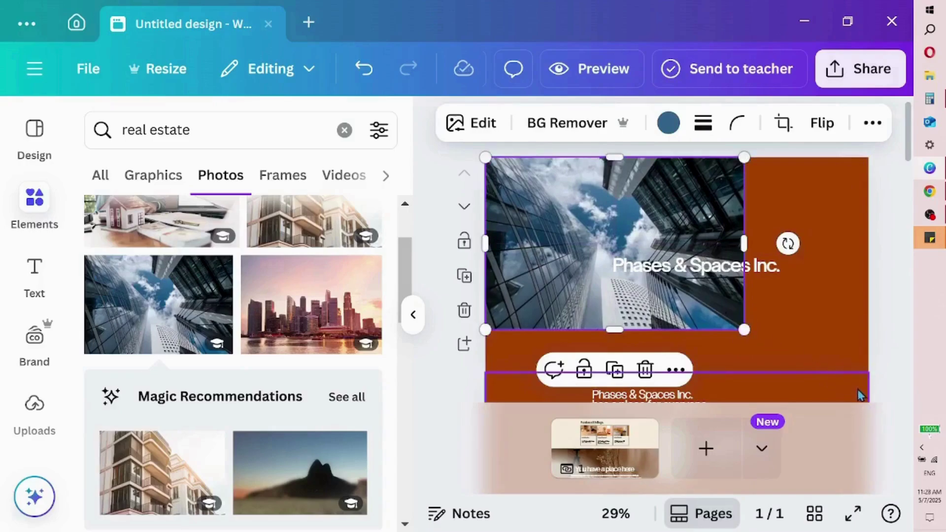
right_click(581, 211)
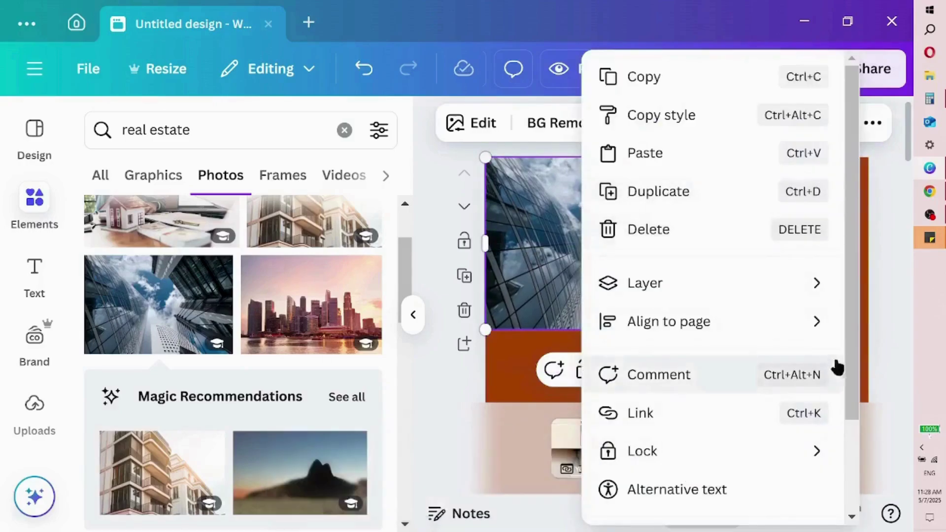
left_click_drag(852, 346, 853, 465)
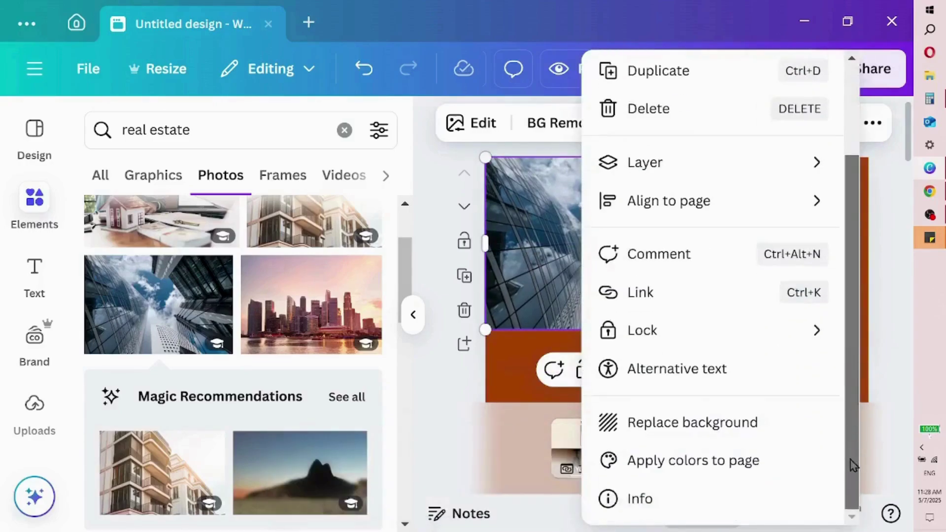
left_click(760, 437)
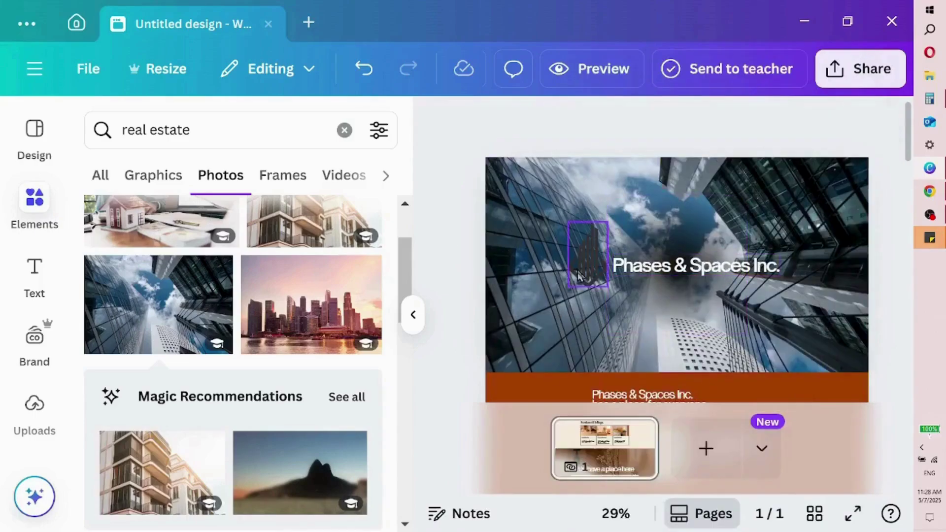
Add a rectangle shape and stretch it to cover the whole header section
left_click_drag(193, 129, 121, 130)
key("BackSpace")
type("re")
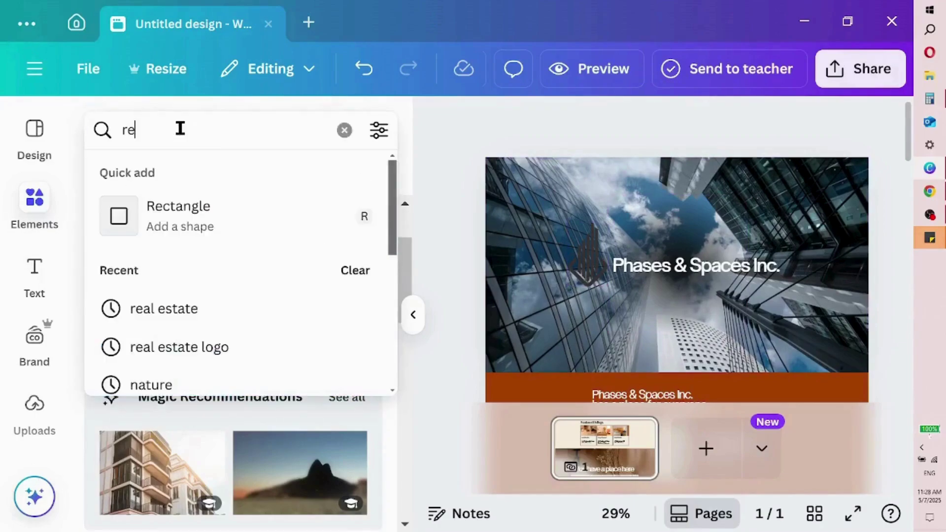
left_click(261, 219)
left_click_drag(681, 253, 516, 176)
left_click_drag(552, 224, 868, 373)
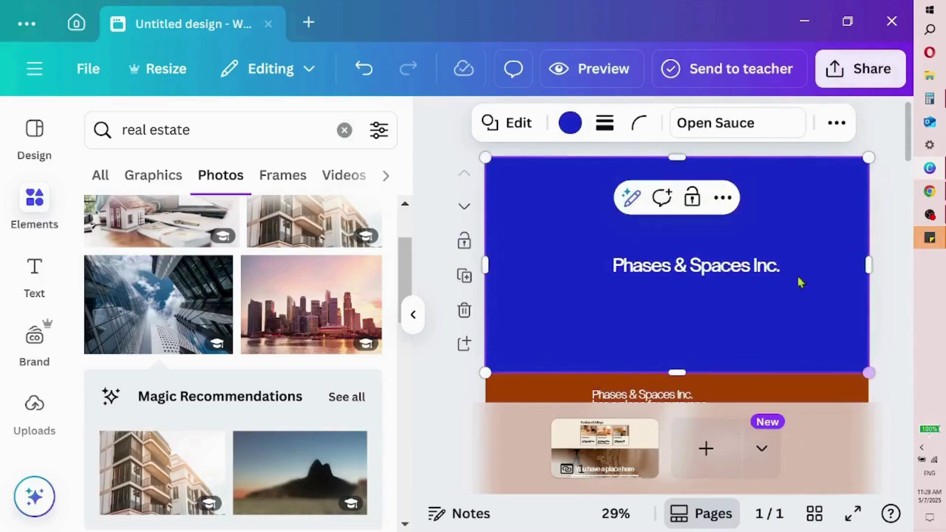
Fill the header rectangle with the Brand Kit's dark teal and make it semi-transparent over the skyscraper background
left_click(571, 124)
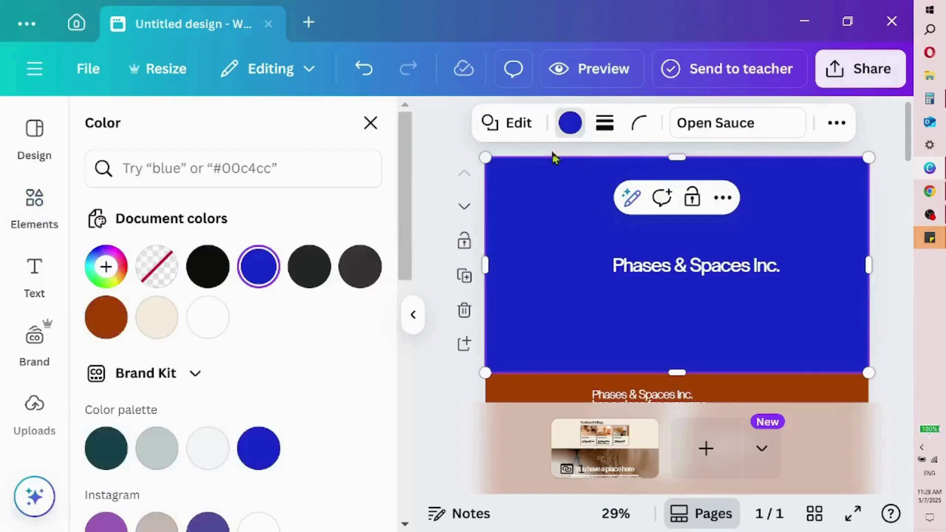
left_click_drag(408, 226, 395, 283)
left_click(105, 279)
left_click(412, 323)
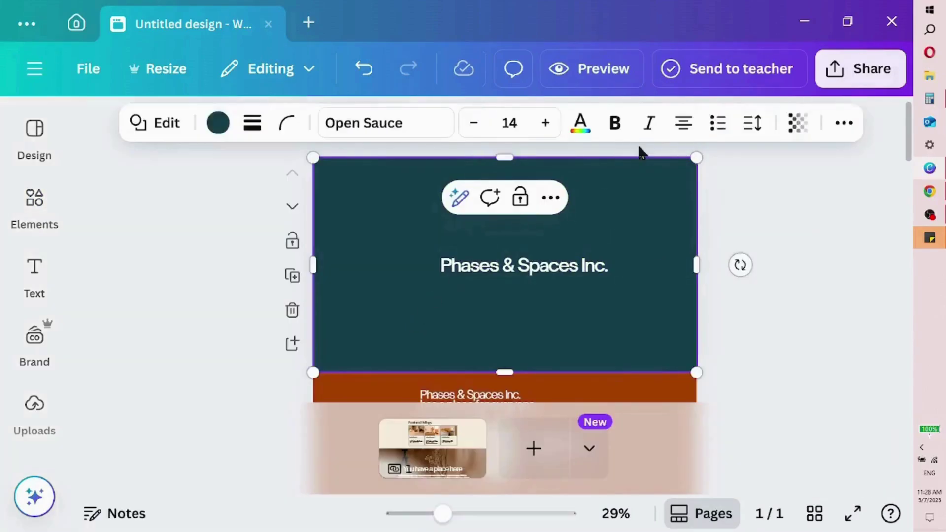
left_click(797, 122)
left_click_drag(832, 201, 792, 223)
Move the logo graphic above the teal rectangle in the layer order
left_click(417, 264)
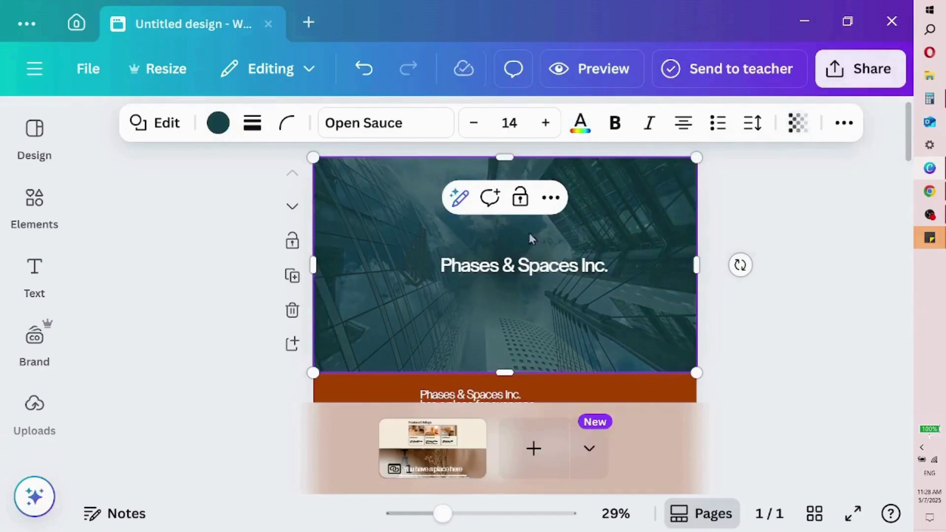
left_click(840, 126)
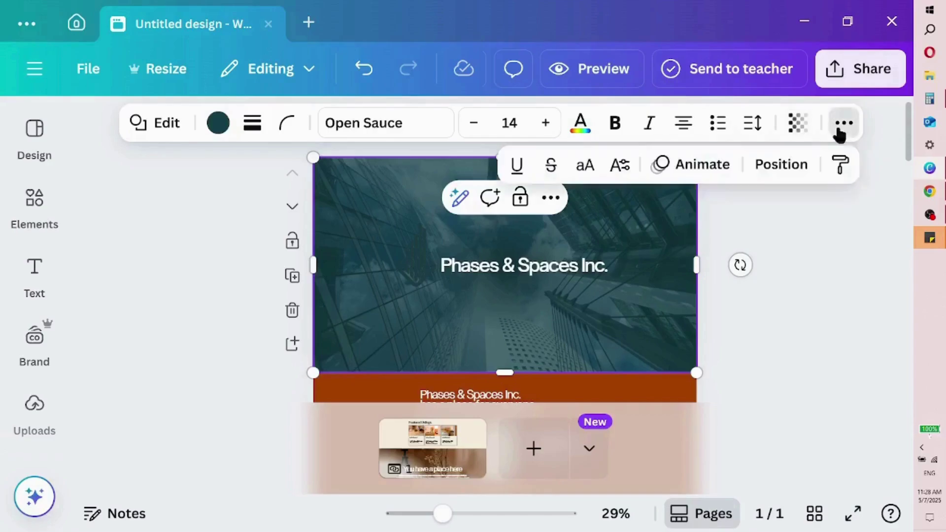
left_click(792, 177)
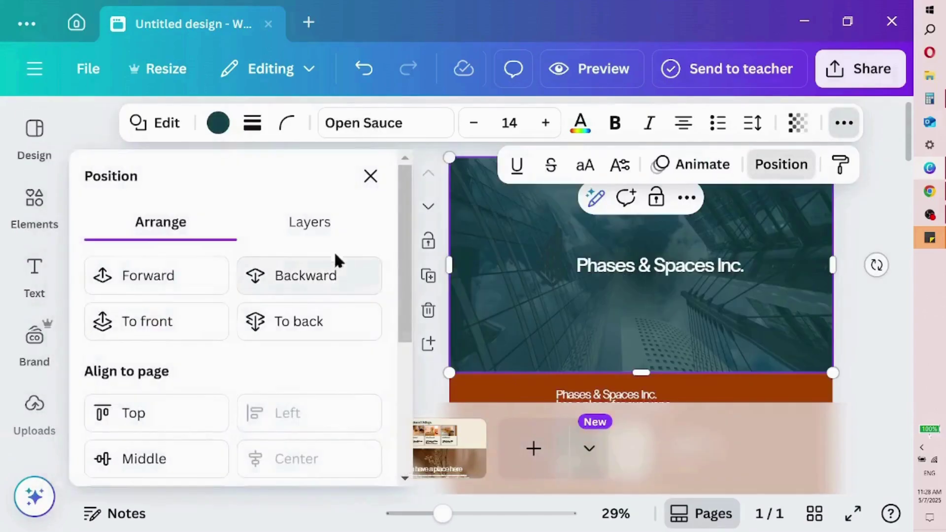
left_click(323, 230)
left_click_drag(274, 469, 298, 326)
left_click(371, 175)
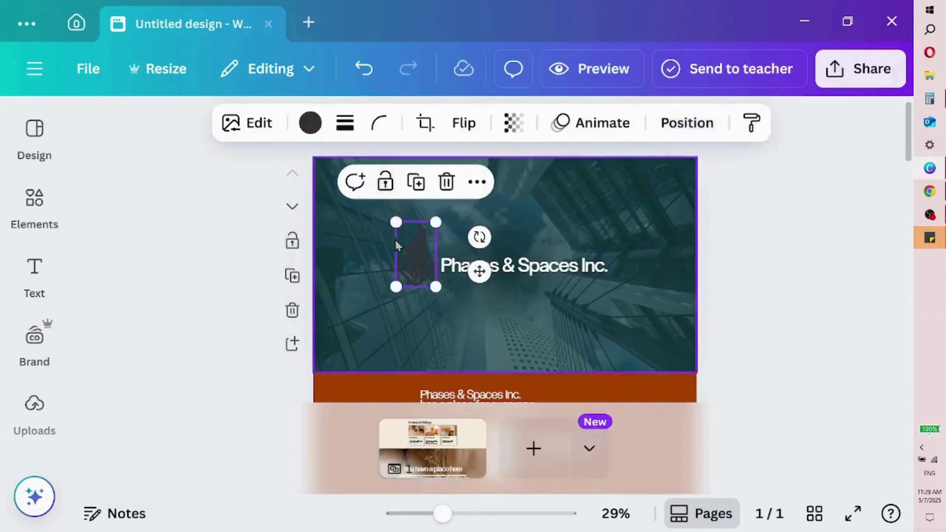
Recolour the header logo graphic white
left_click(310, 122)
left_click(148, 377)
left_click(371, 176)
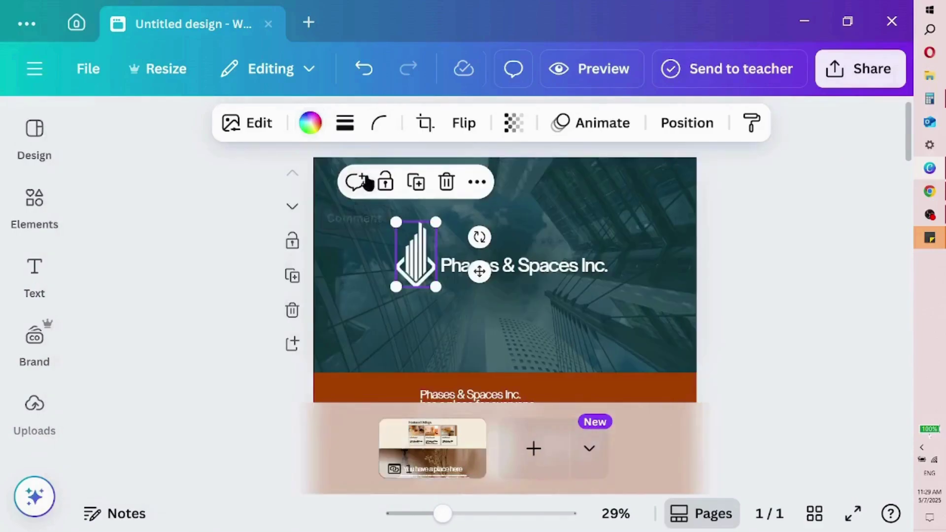
Replace the header title text with "BLUE STONE REALTY"
double_click(488, 269)
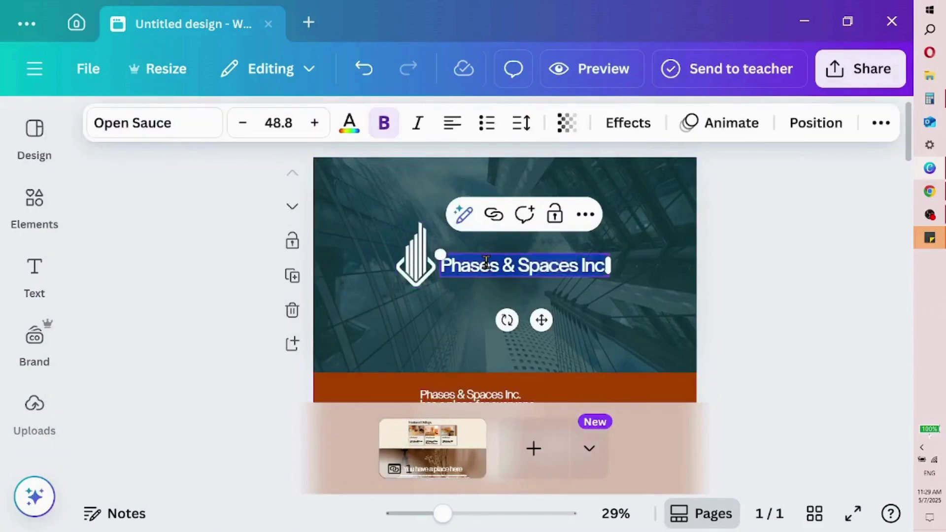
type("BLUE STONE REA")
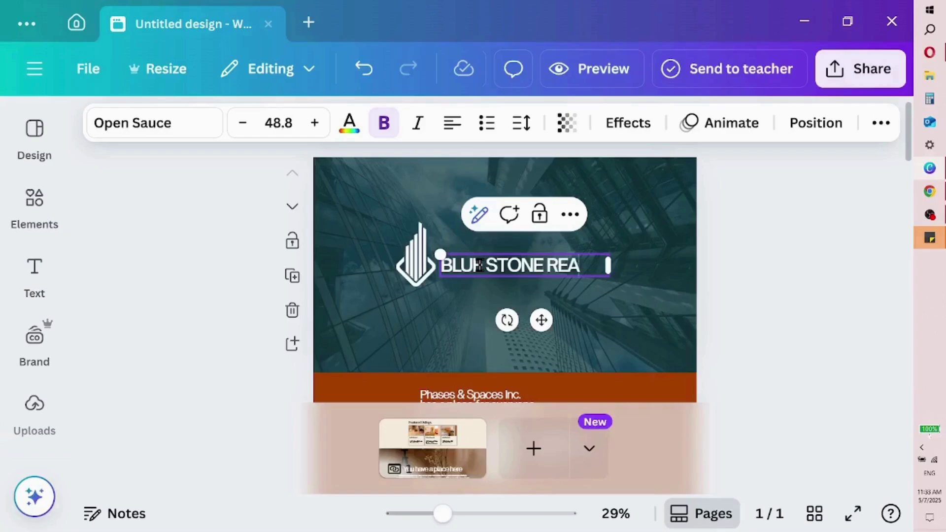
type("Y")
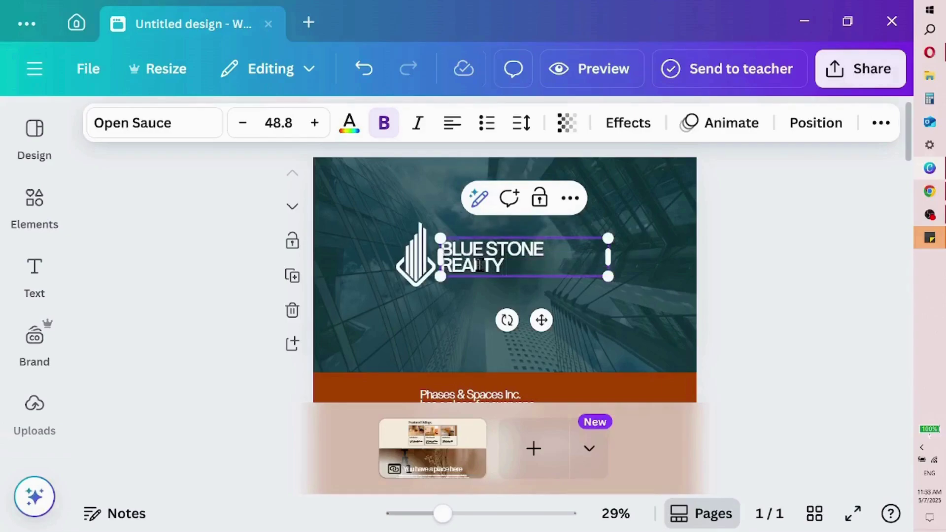
Widen the header's "BLUE STONE REALTY" title so it fits on one line, and shift it slightly away from the logo
left_click_drag(613, 260, 643, 264)
left_click_drag(559, 321, 570, 320)
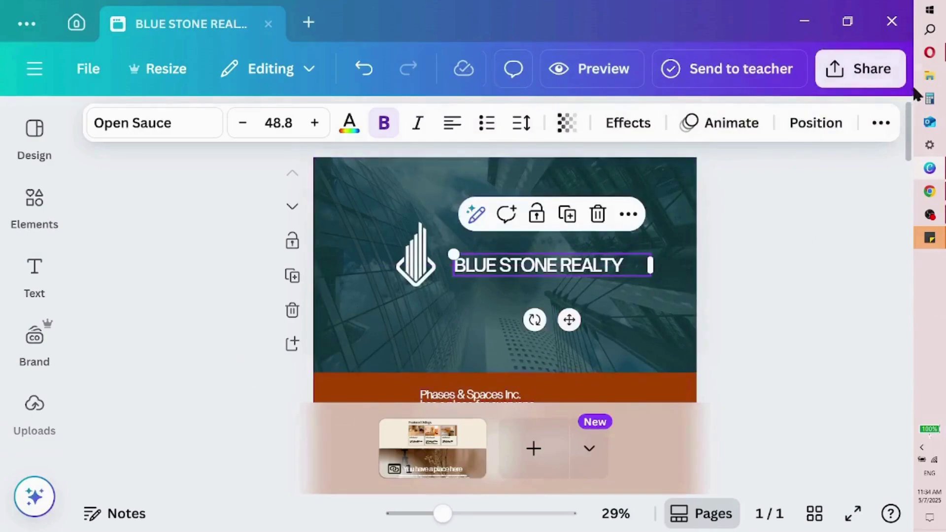
Copy the semi-transparent teal rectangle from the header into the rust-coloured "Phases & Spaces Inc." section
left_click_drag(909, 134, 909, 172)
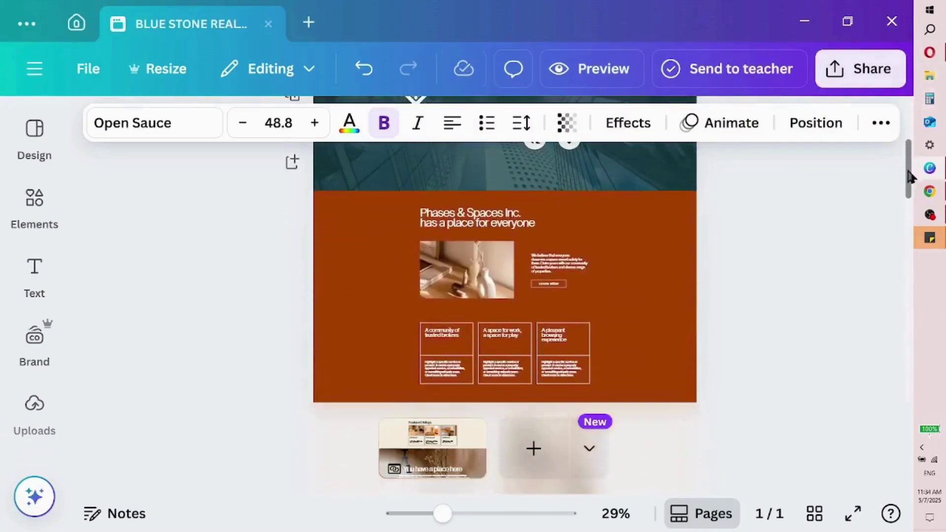
left_click(666, 252)
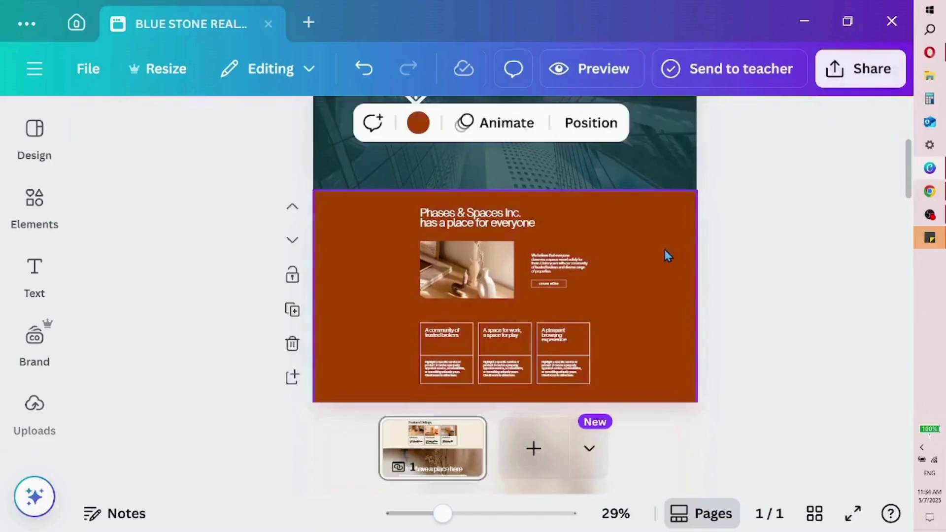
right_click(642, 156)
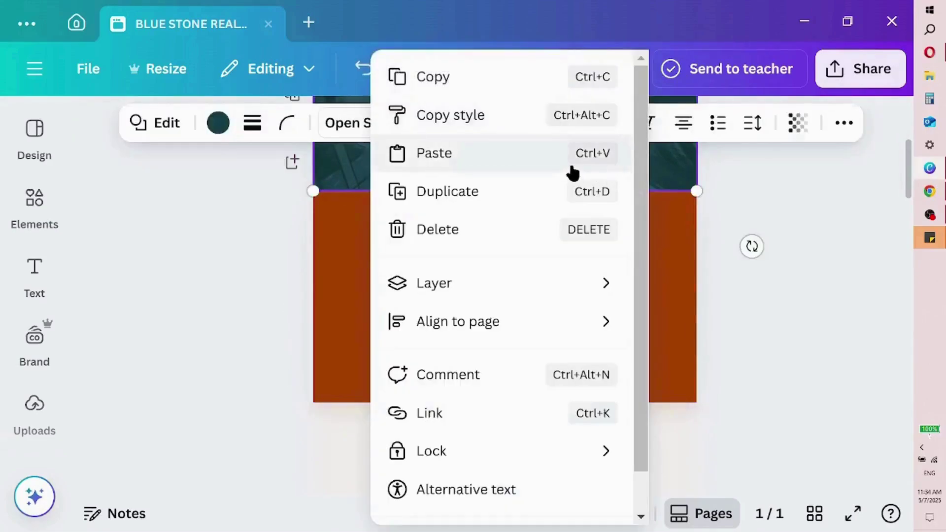
left_click(524, 100)
right_click(663, 360)
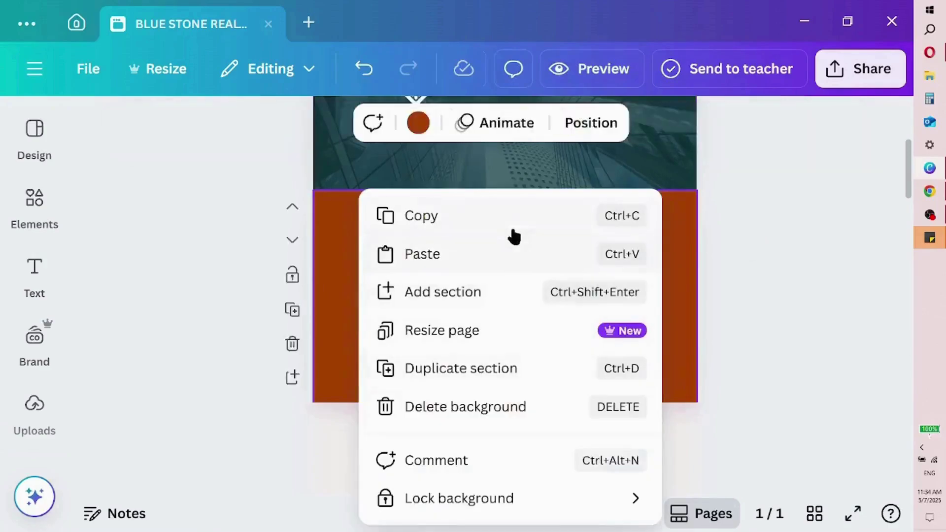
left_click(516, 251)
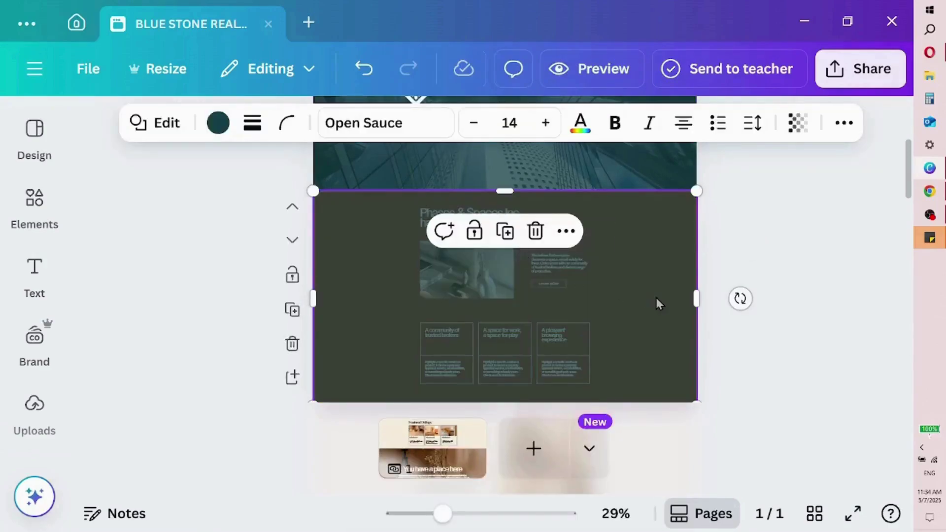
Add the blue skyscraper photo from the real estate results and make it the background of the "Phases & Spaces Inc." section
left_click(51, 282)
left_click(34, 205)
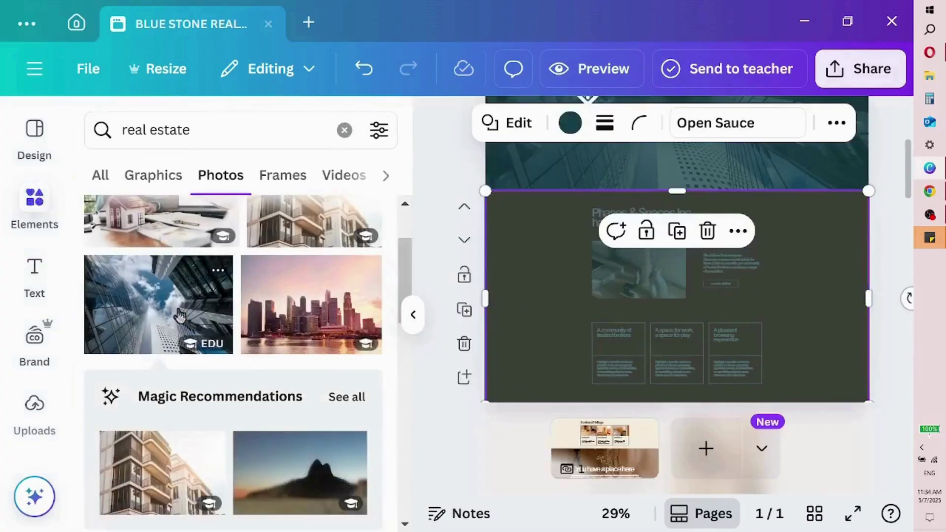
left_click(180, 315)
right_click(649, 285)
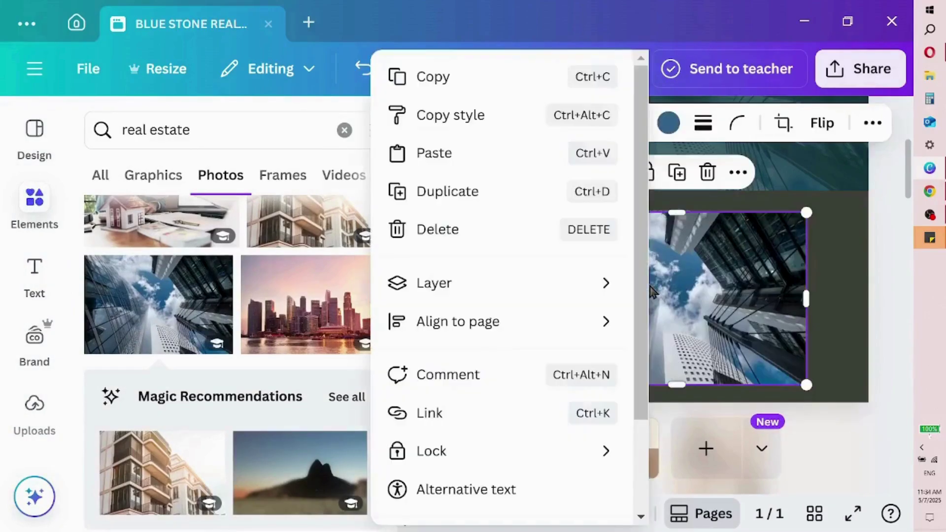
scroll(637, 320, "down", 3)
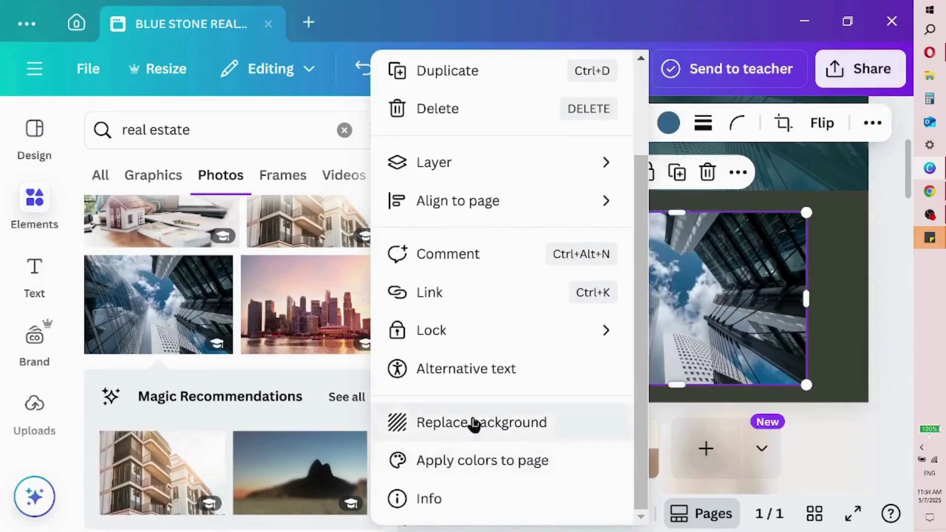
left_click(476, 423)
Send the second section's teal rectangle to the back so it lies behind the text and picture
right_click(643, 282)
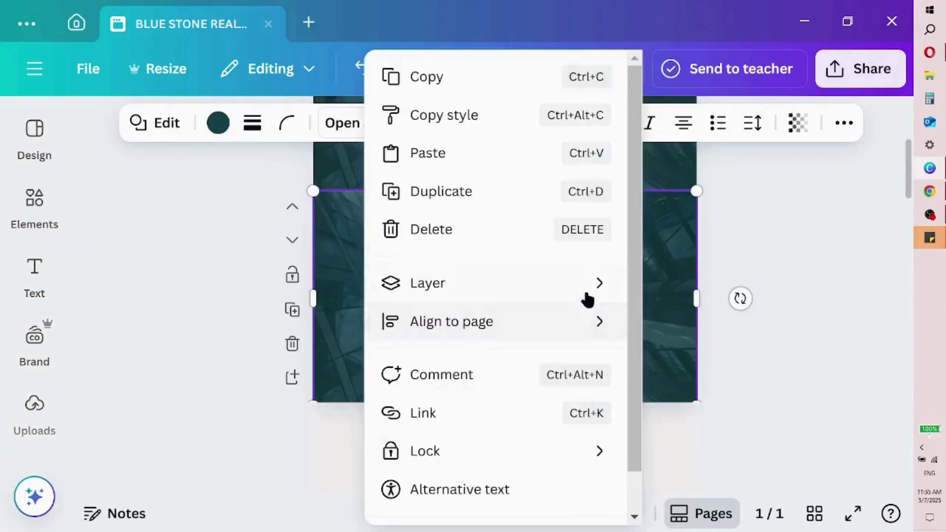
mouse_move(587, 291)
left_click(765, 399)
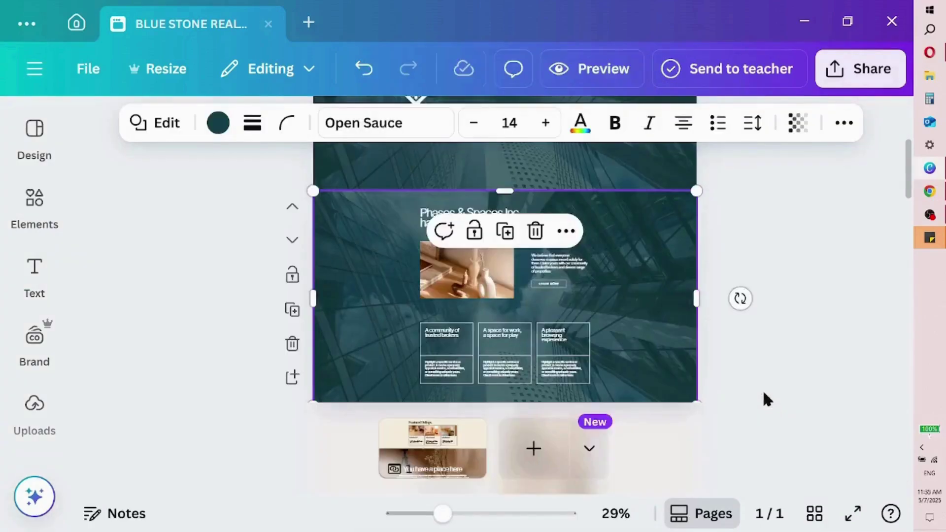
left_click(784, 318)
Add the real estate photo of hands holding a model house and keys, and delete the section's original vase photo
left_click(435, 279)
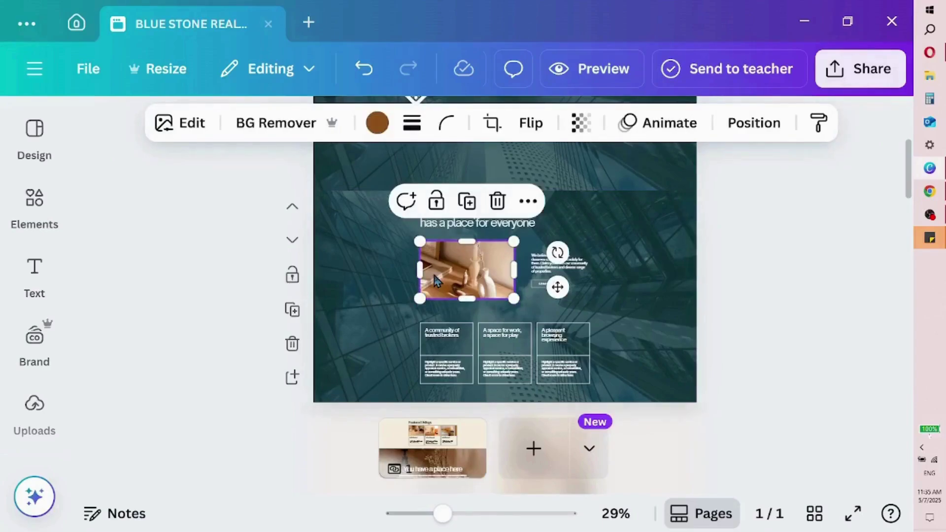
left_click(34, 209)
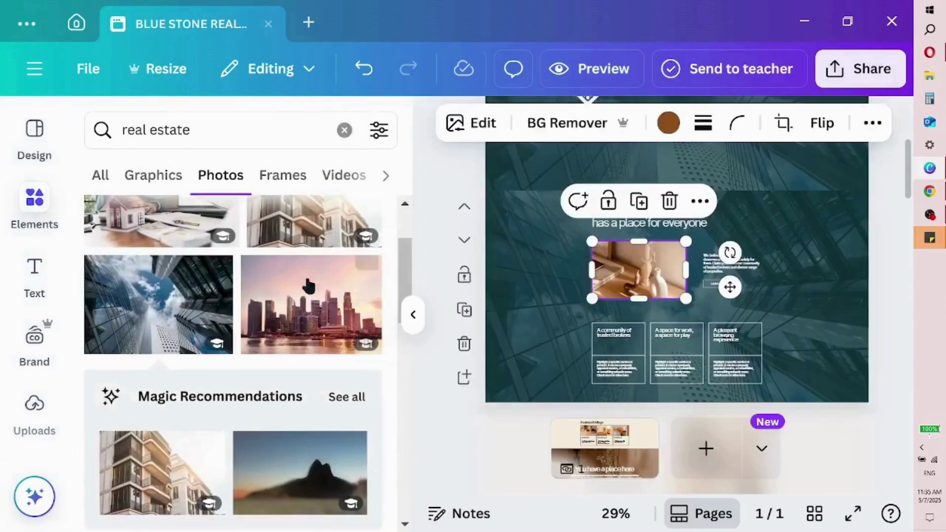
left_click_drag(397, 266, 396, 339)
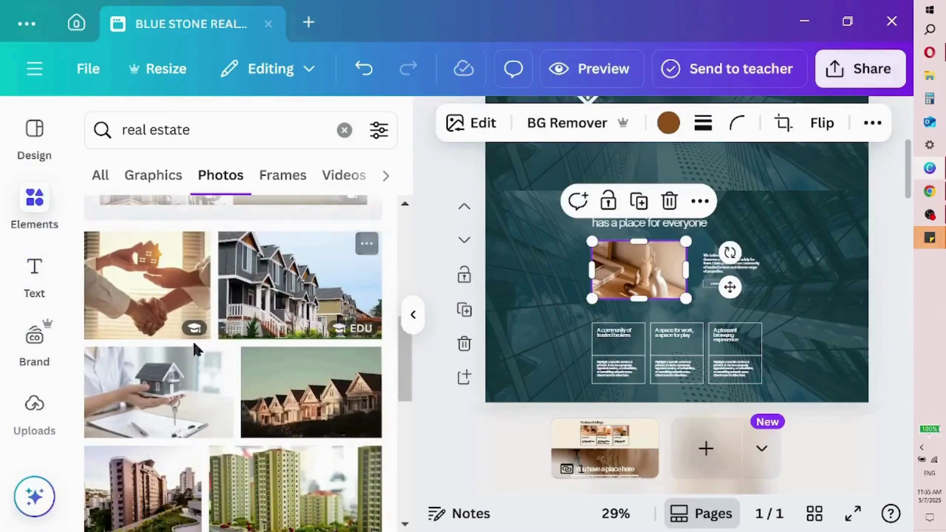
left_click(147, 409)
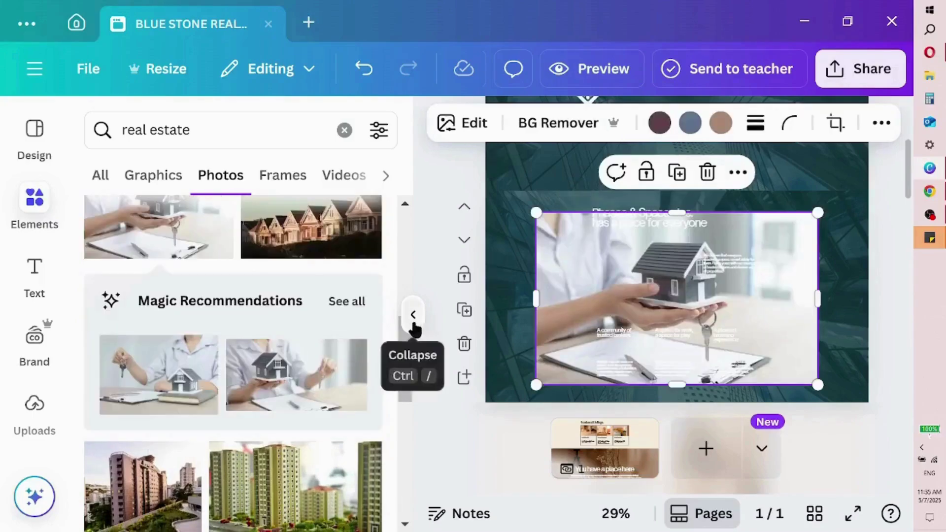
left_click(413, 315)
left_click_drag(542, 289, 632, 323)
left_click(436, 281)
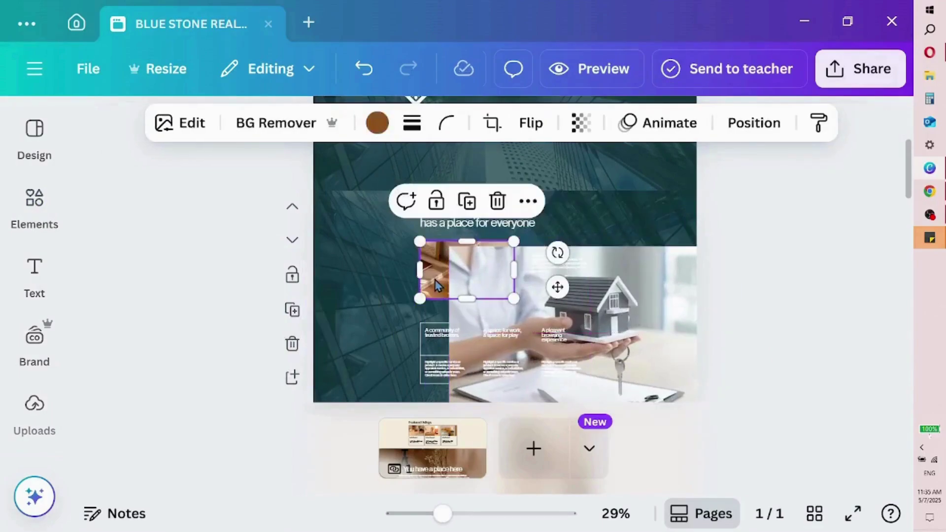
key("Delete")
Shrink the model house photo and place it under the section heading, beside the paragraph text
left_click(452, 288)
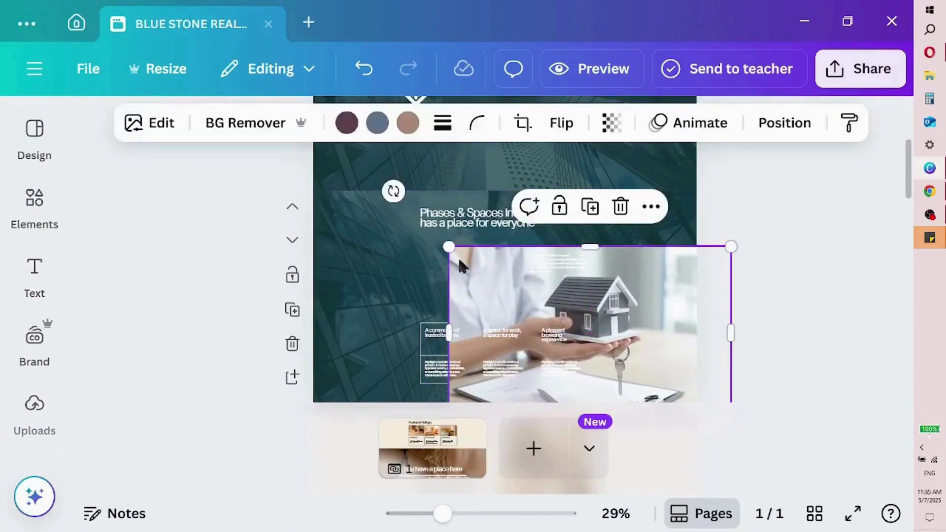
left_click_drag(448, 247, 598, 334)
left_click_drag(679, 394, 418, 279)
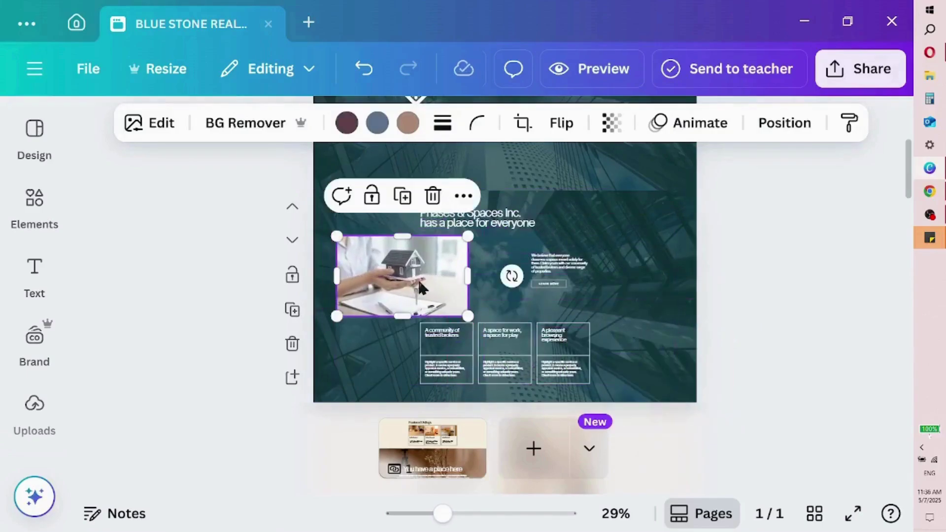
left_click_drag(472, 232, 439, 253)
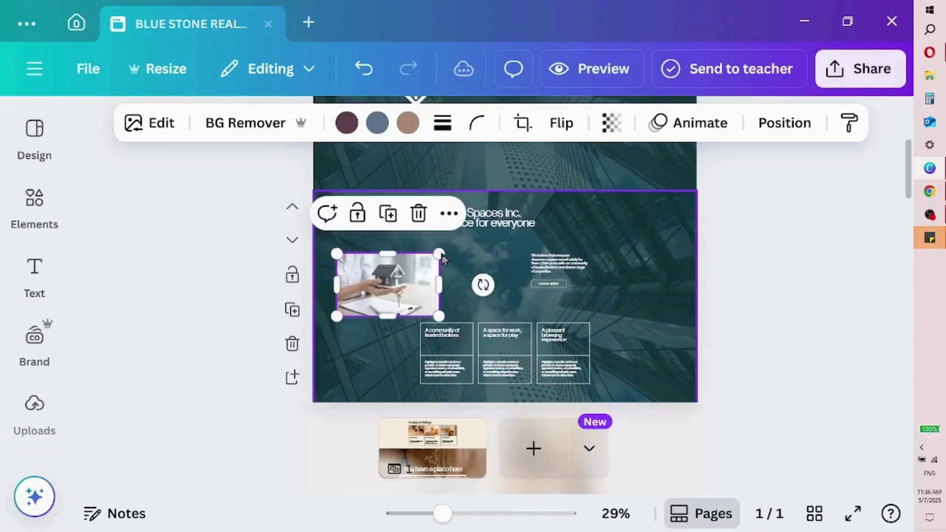
left_click_drag(376, 292, 435, 269)
left_click(612, 290)
Replace "Phases & Spaces Inc." in the second section's heading with "BLUE STONE REALTY."
left_click(559, 263)
left_click(446, 224)
left_click(446, 224)
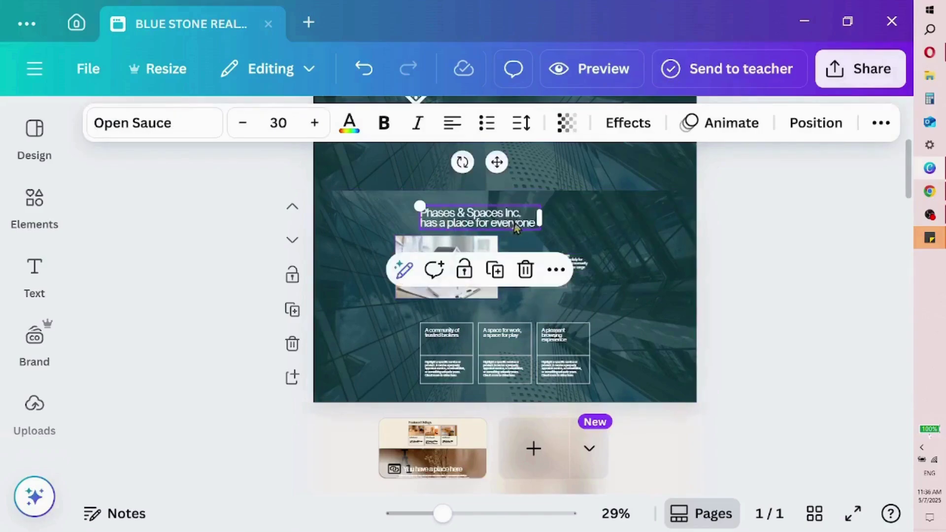
left_click(480, 215)
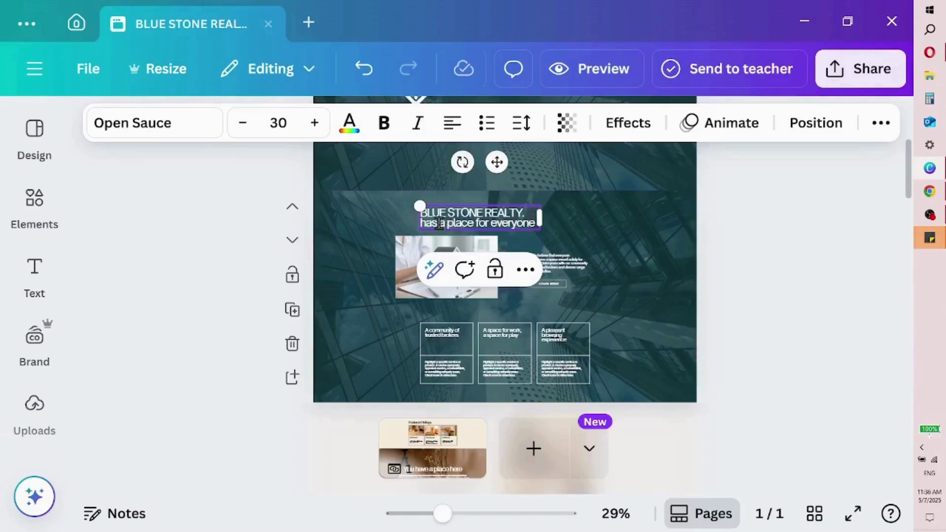
left_click(553, 284)
Paste a copy of the semi-transparent teal rectangle over the cream Featured Listings section
left_click_drag(908, 159, 908, 202)
scroll(640, 308, "down", 1)
left_click(328, 308)
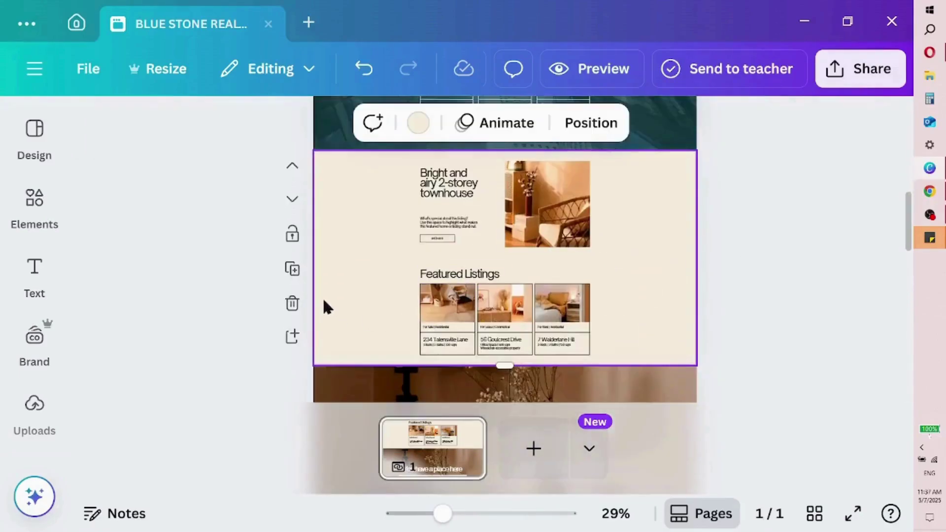
left_click(335, 120)
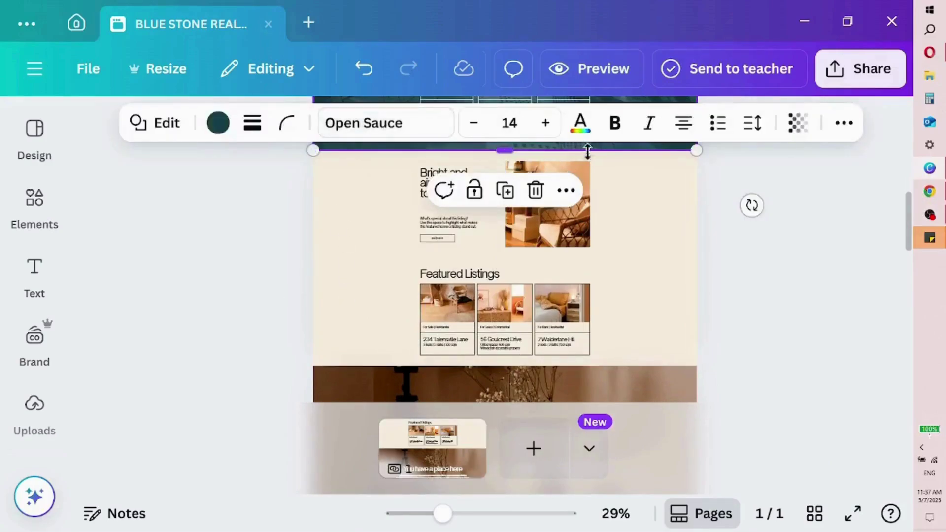
left_click(644, 163)
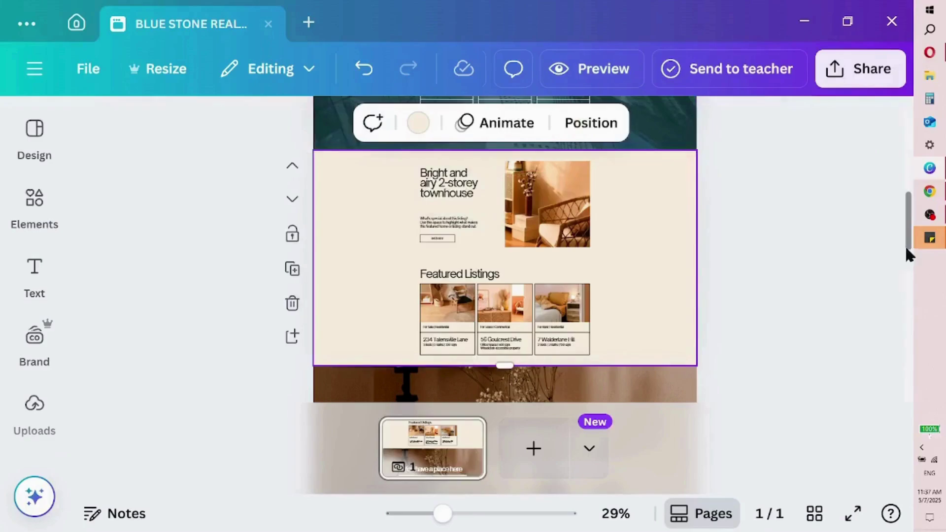
right_click(607, 261)
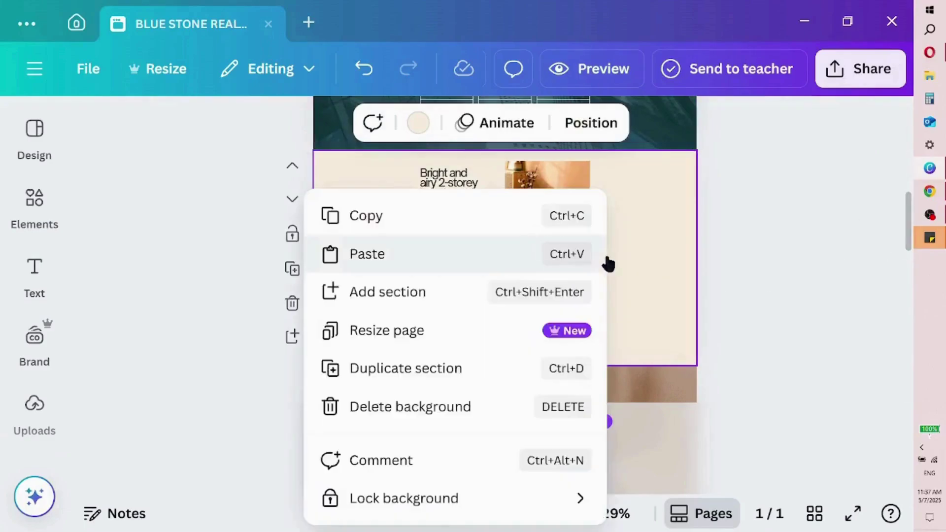
left_click(486, 254)
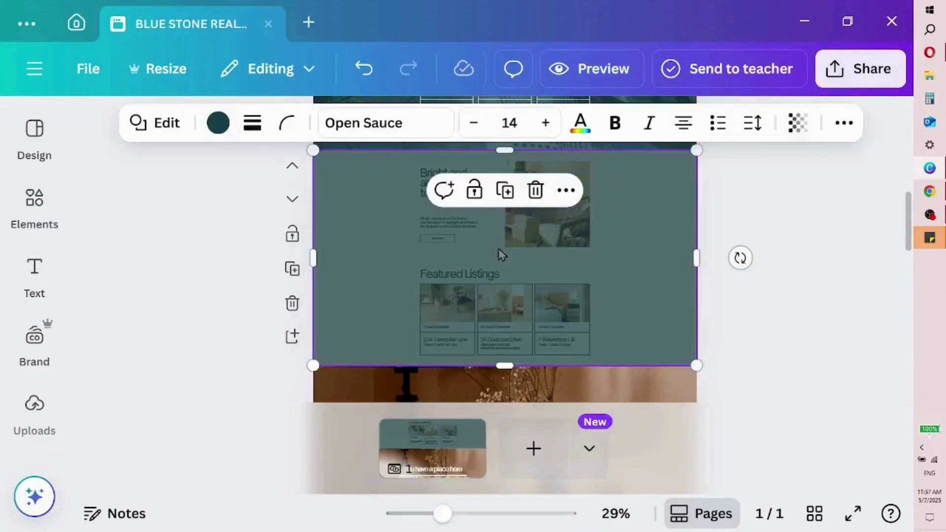
Send the teal rectangle in the Featured Listings section to the back
right_click(635, 275)
mouse_move(529, 290)
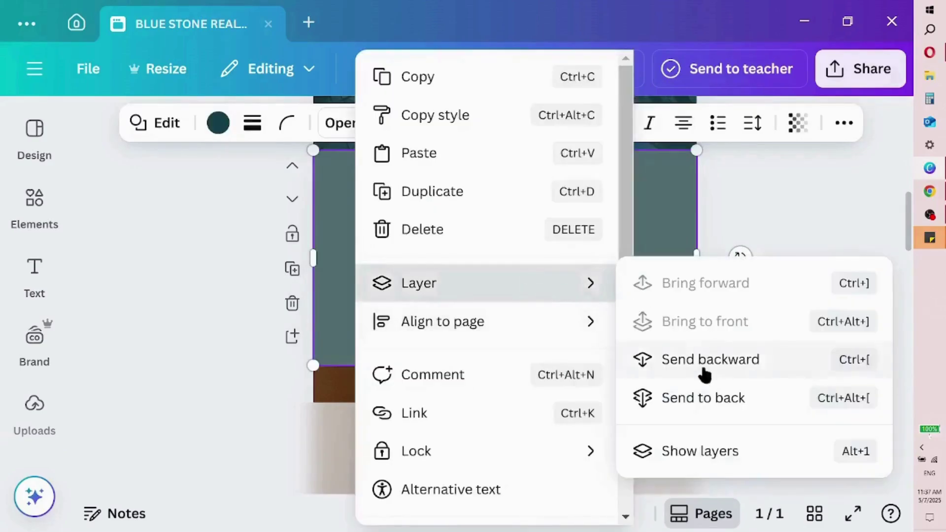
left_click(730, 397)
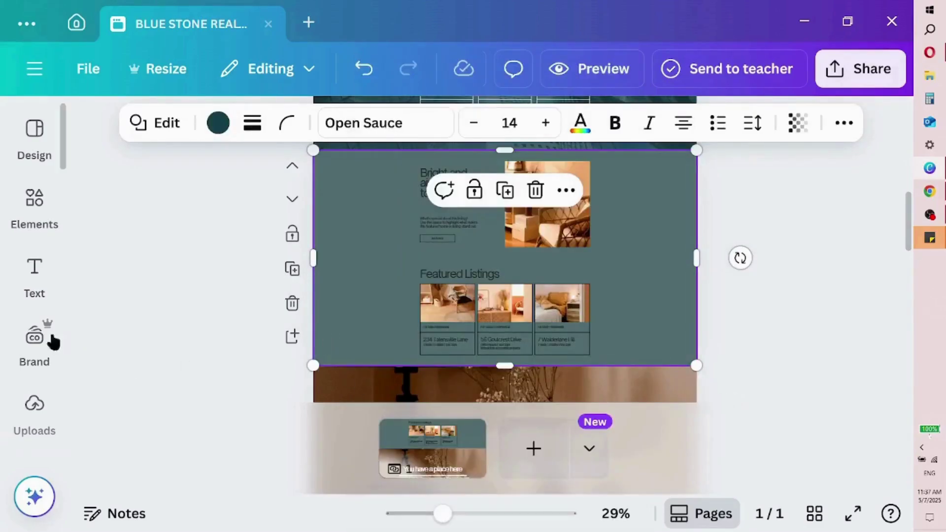
Add the blue skyscraper photo to the Featured Listings section and make it that section's background
left_click(35, 340)
left_click(34, 205)
scroll(405, 356, "up", 1)
left_click_drag(405, 355, 414, 278)
left_click(158, 350)
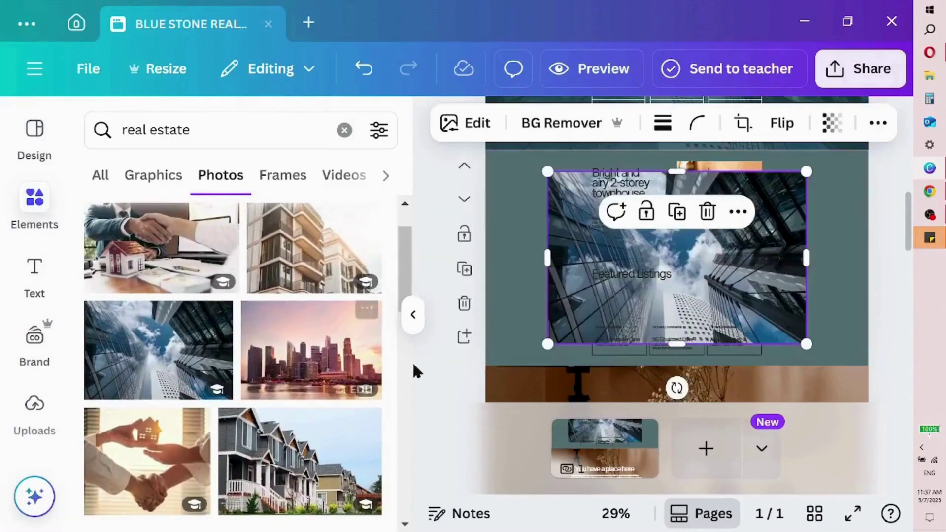
left_click(413, 314)
right_click(468, 324)
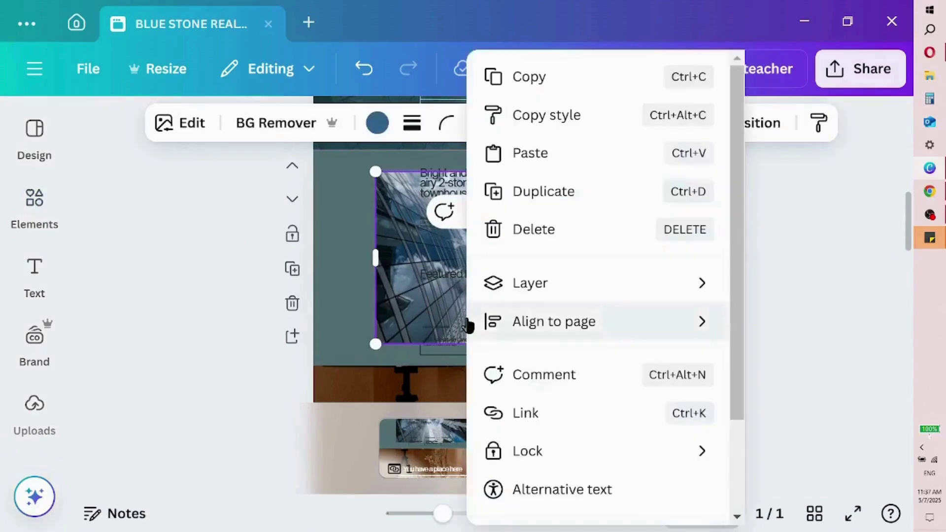
left_click_drag(732, 237, 720, 389)
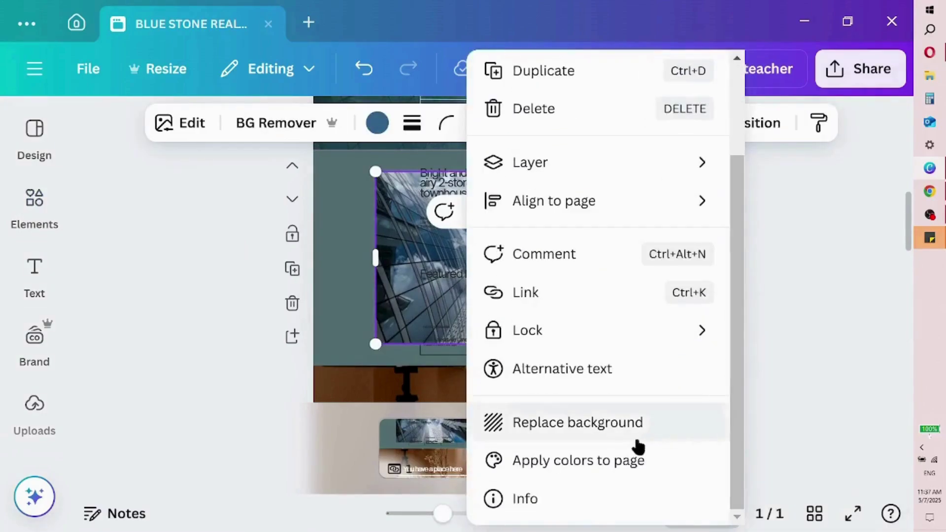
left_click(622, 427)
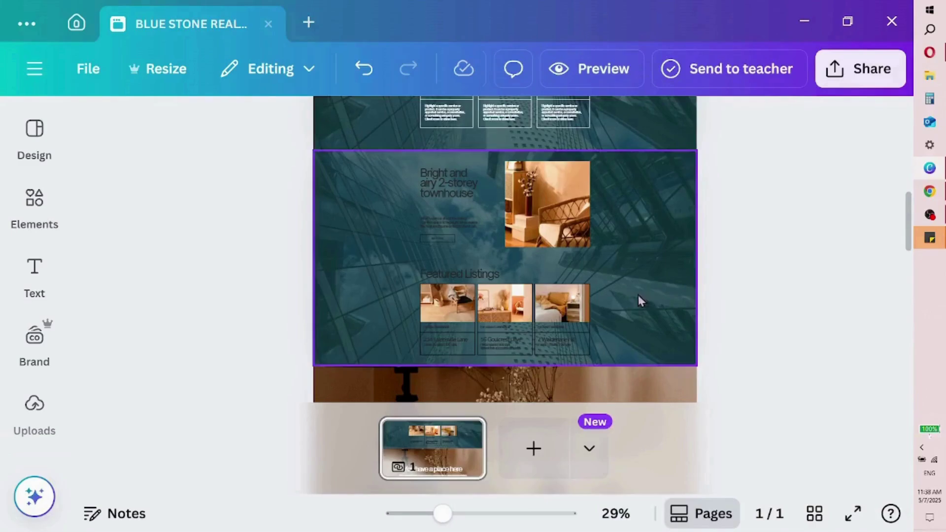
Recolour the "Bright and airy 2-storey townhouse" heading with the cream document colour
left_click(468, 276)
left_click(443, 175)
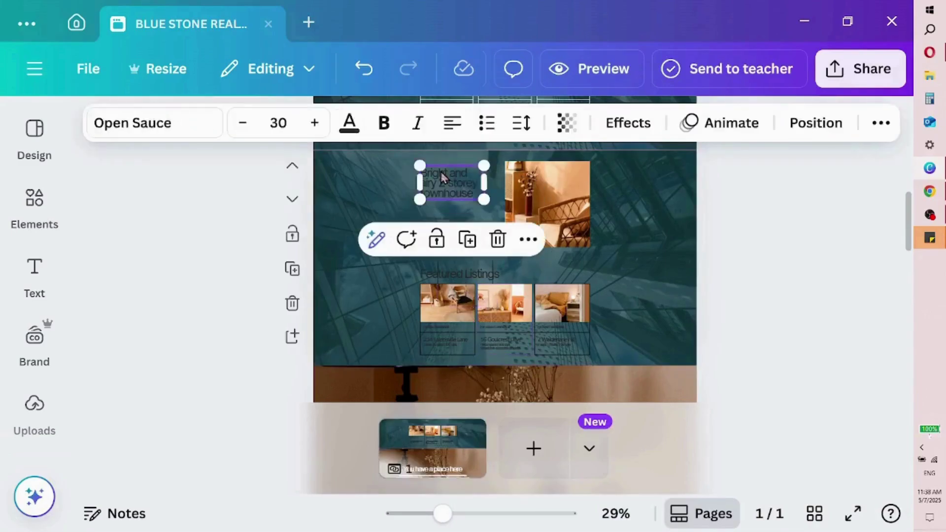
left_click(349, 122)
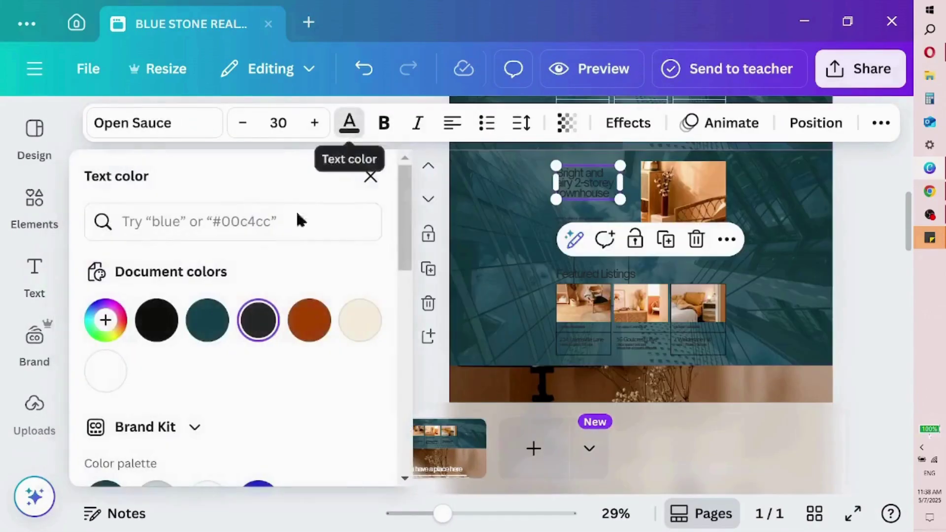
left_click(366, 328)
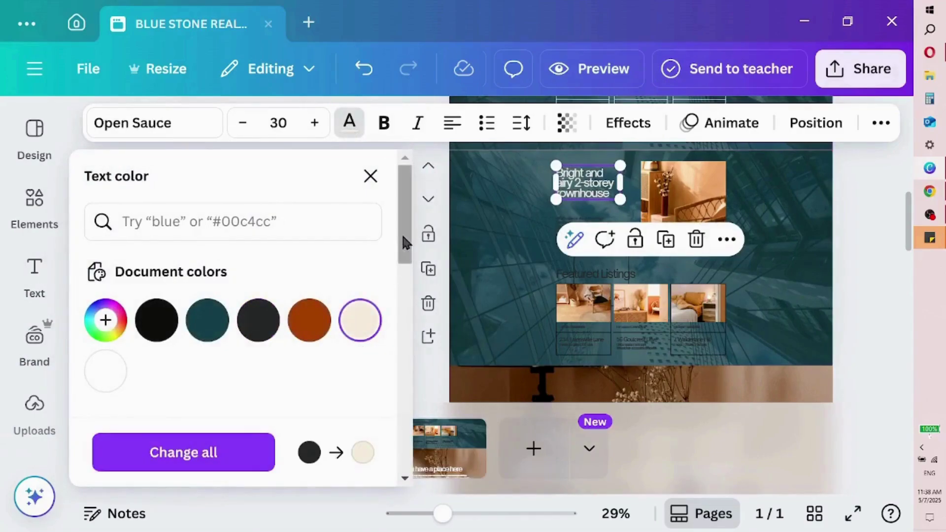
Recolour the "Bright and airy 2-storey townhouse" heading, the description below it and the small button label white
left_click_drag(403, 237, 398, 273)
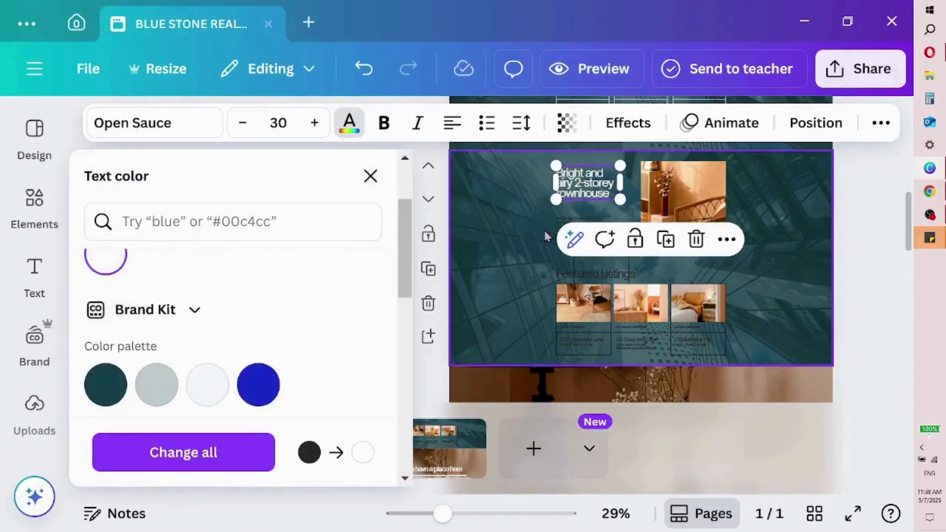
left_click(558, 221)
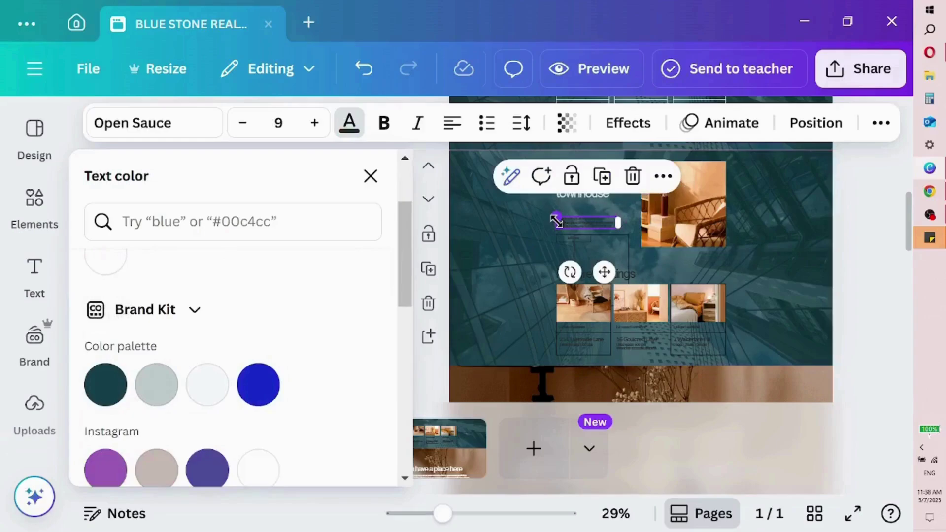
left_click(117, 264)
left_click(567, 236)
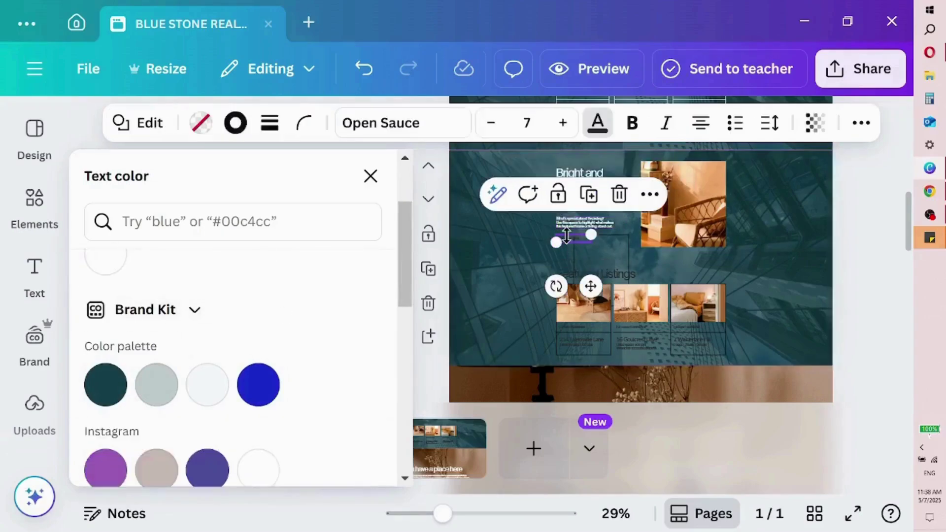
left_click(96, 269)
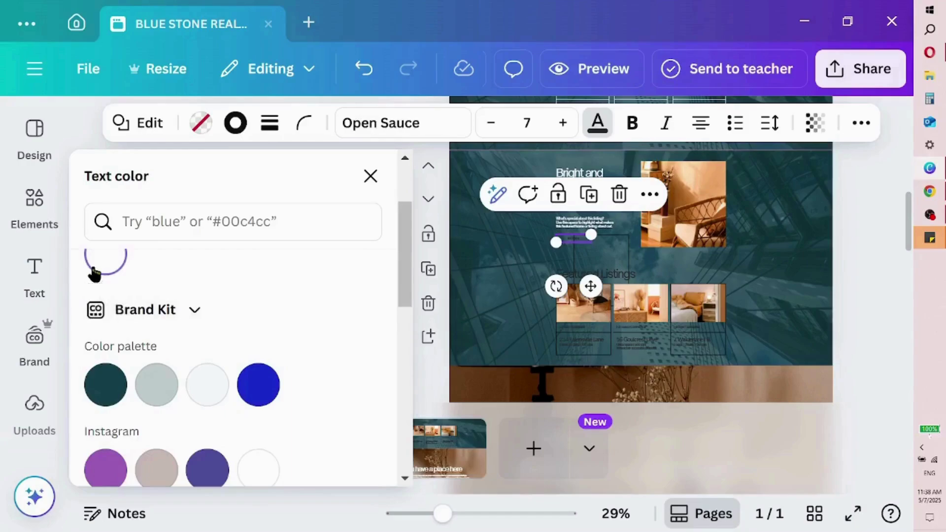
Recolour the "Featured Listings" heading and the text of the three grouped listing cards white
left_click(628, 279)
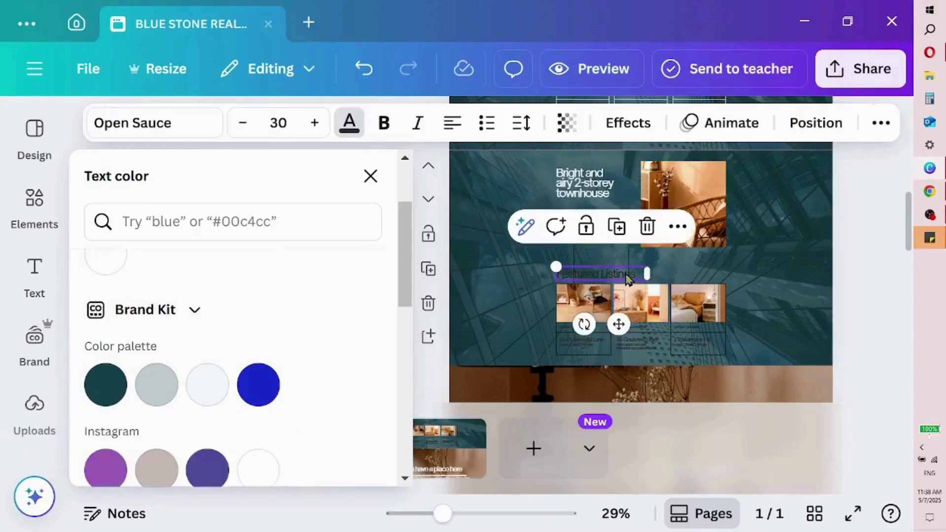
left_click(113, 270)
left_click(582, 343)
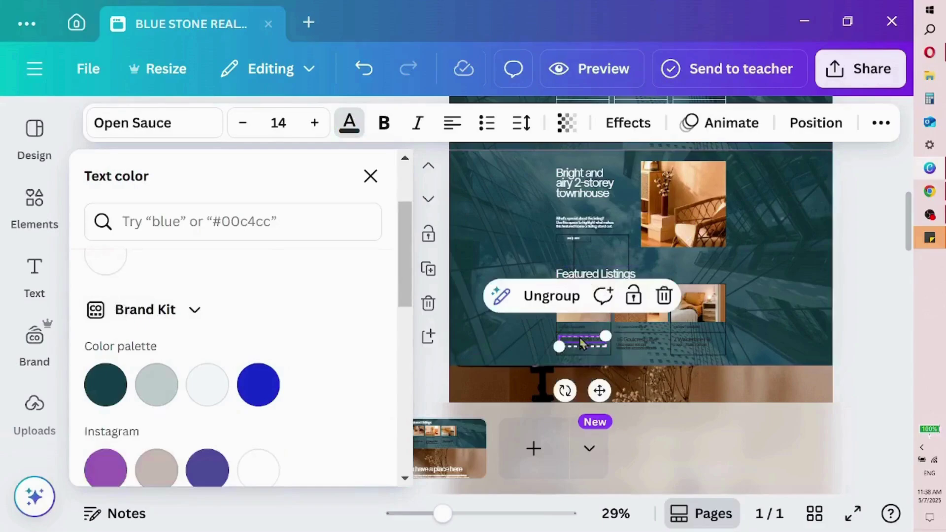
left_click(101, 256)
left_click(205, 475)
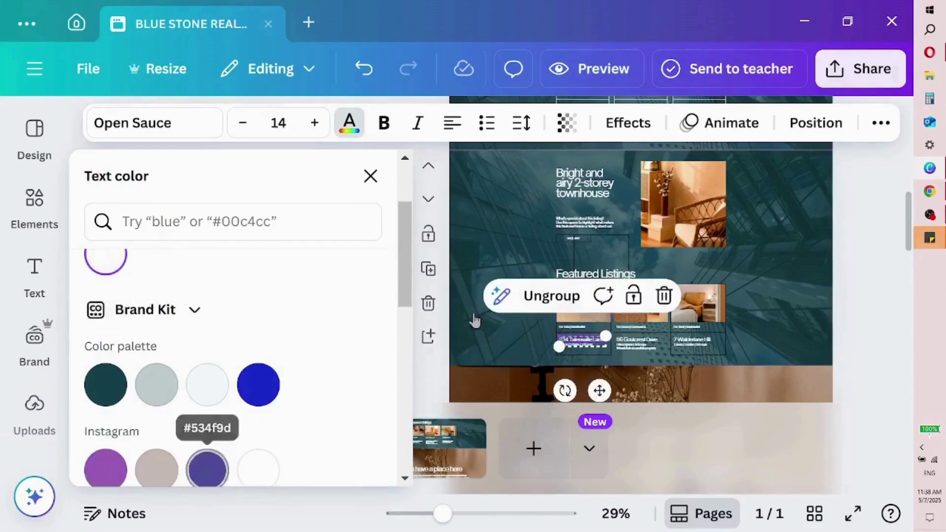
left_click(375, 177)
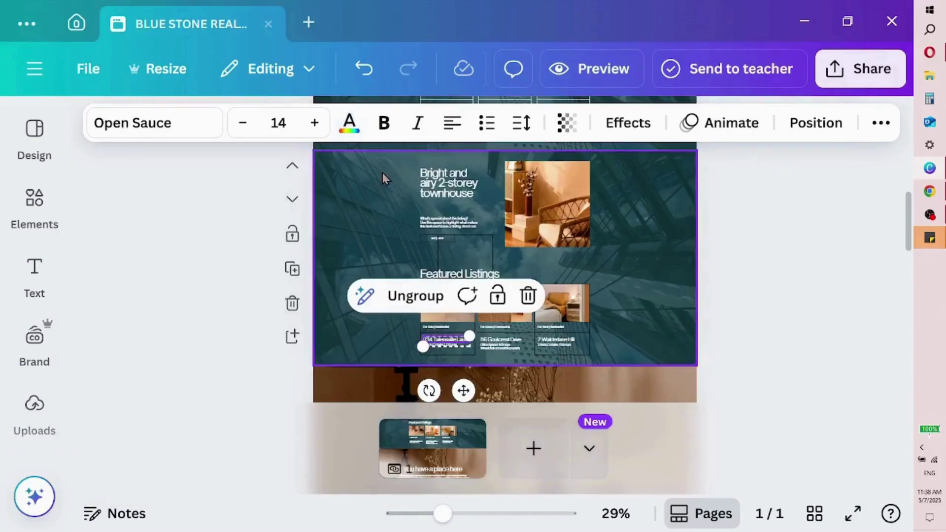
Replace the wicker chair photo beside the townhouse heading with the beige apartment building photo from the real estate results
left_click(566, 218)
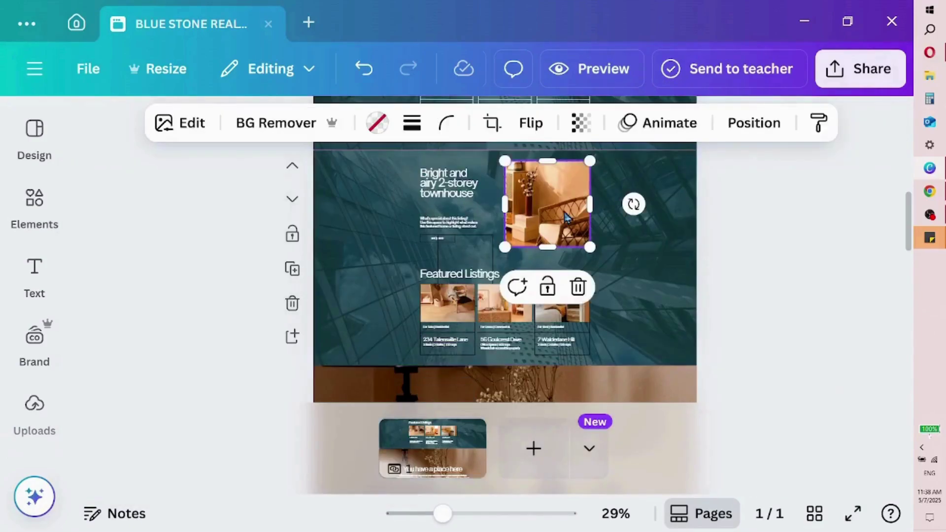
key("Delete")
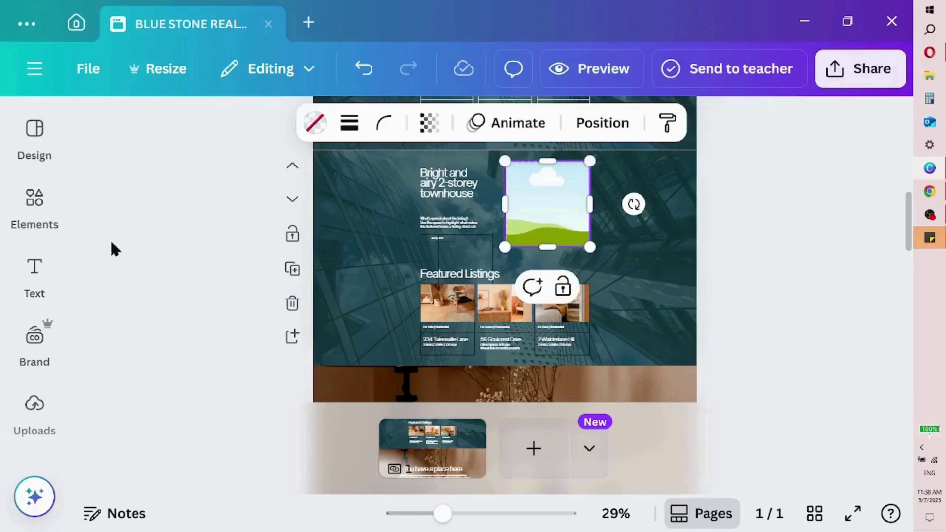
left_click(39, 205)
left_click_drag(291, 269, 696, 226)
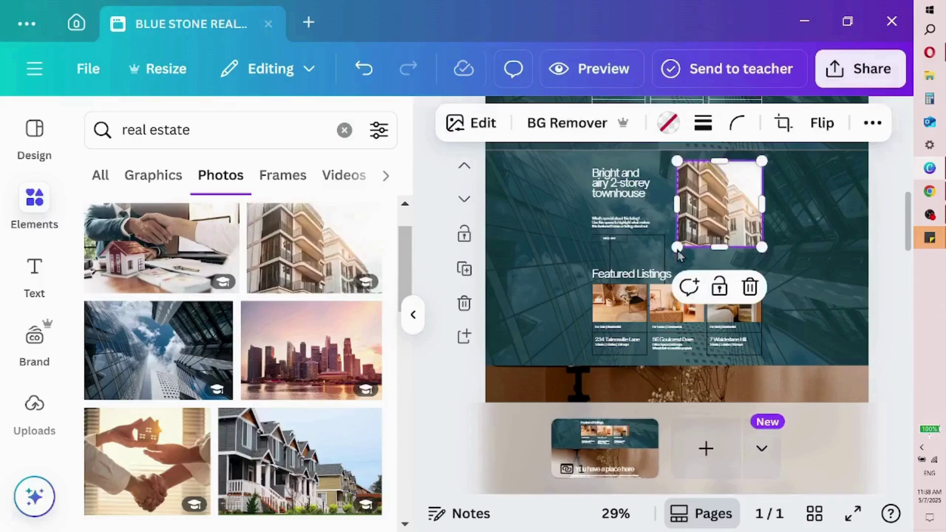
Delete the three interior photos under Featured Listings and place a scaled-down photo of gabled row houses at dusk above the third listing
left_click(614, 315)
left_click_drag(615, 315, 729, 308)
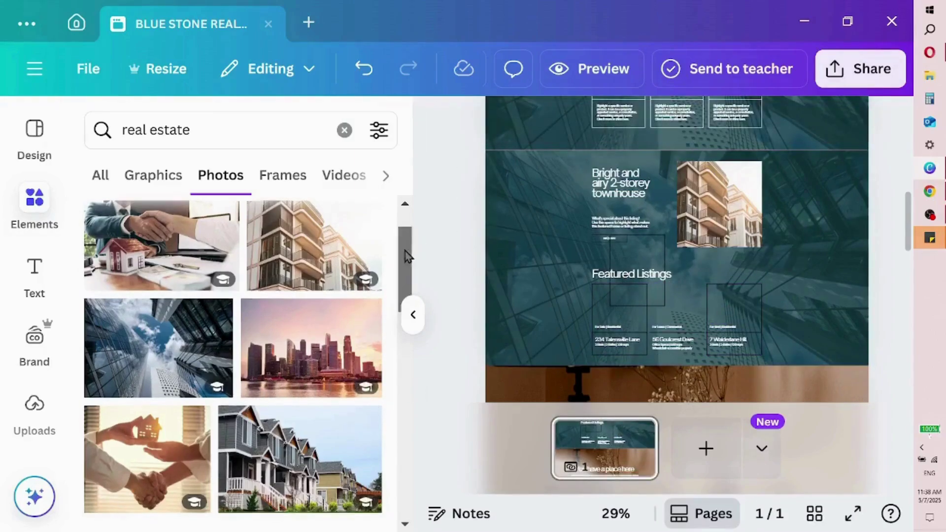
scroll(394, 311, "down", 5)
scroll(394, 312, "down", 1)
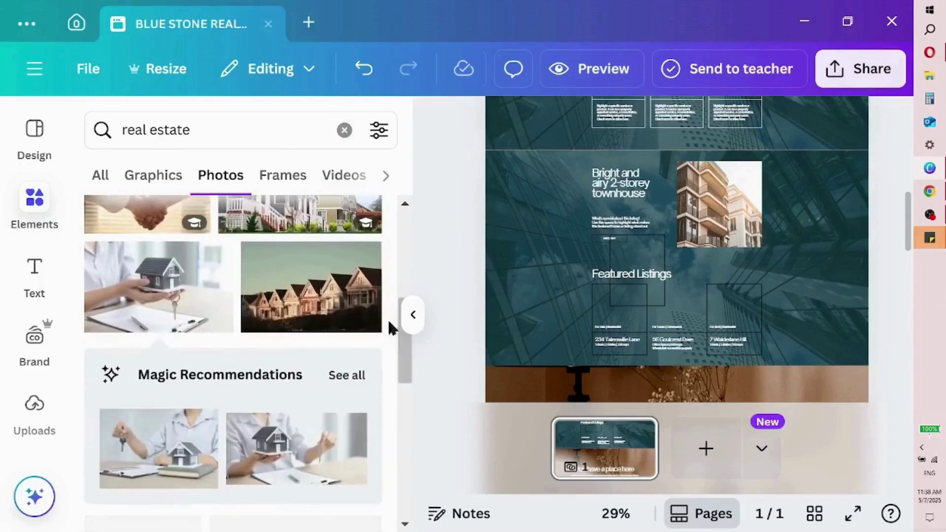
left_click(332, 304)
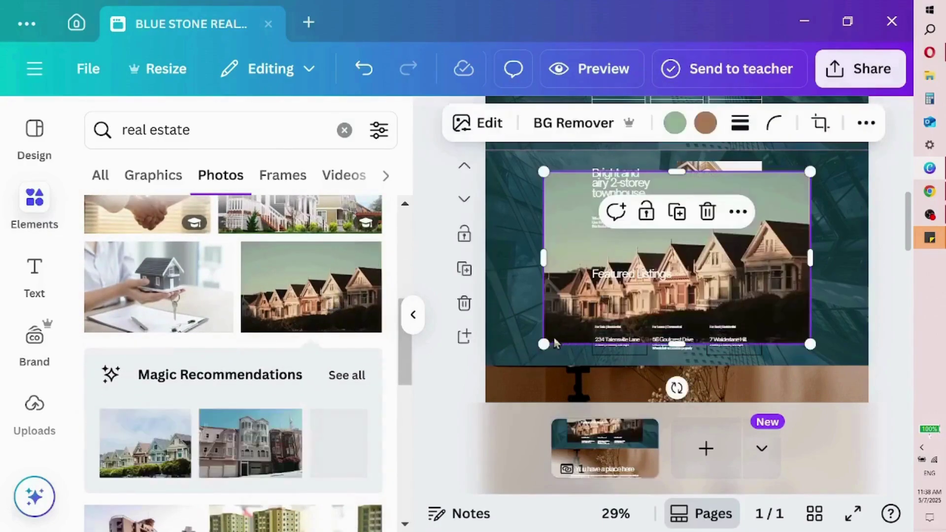
left_click_drag(544, 341, 736, 218)
left_click_drag(781, 195, 710, 278)
left_click_drag(756, 298, 750, 297)
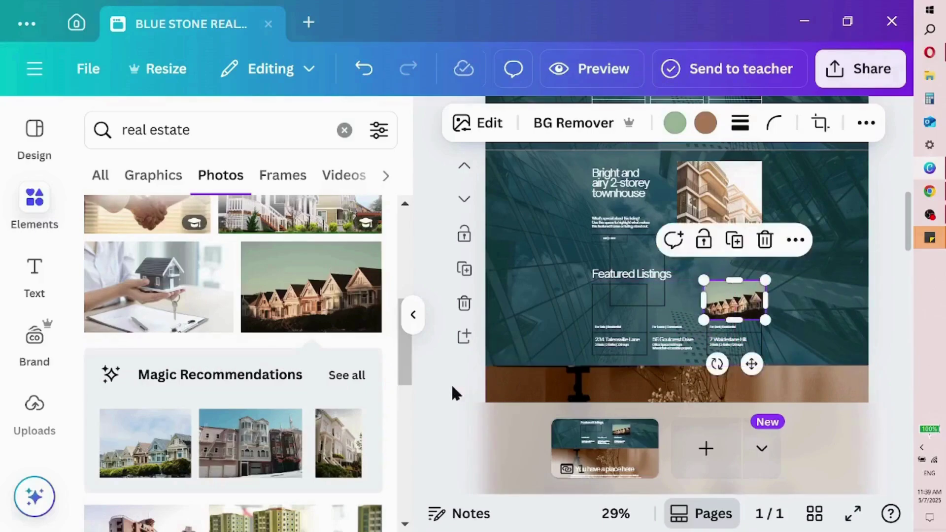
Add the recommended pink and grey townhouse photo, shrink it to card width above the second listing and adjust the third photo's position
left_click(239, 460)
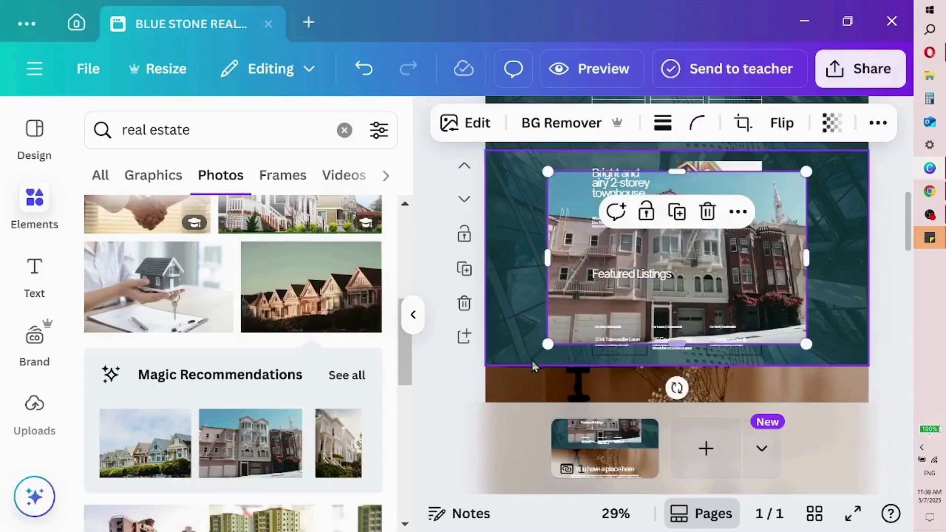
left_click_drag(546, 341, 731, 220)
left_click_drag(779, 198, 677, 306)
left_click_drag(738, 306, 742, 294)
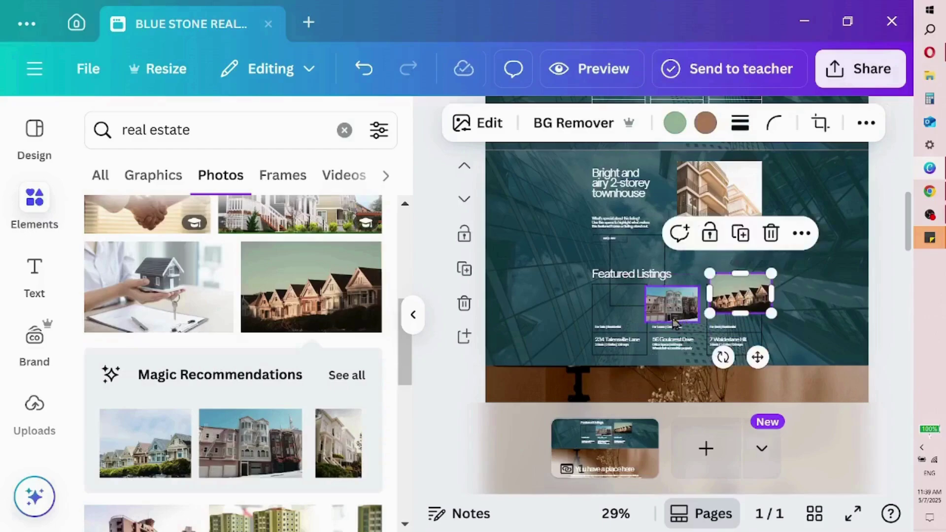
left_click_drag(673, 307, 680, 302)
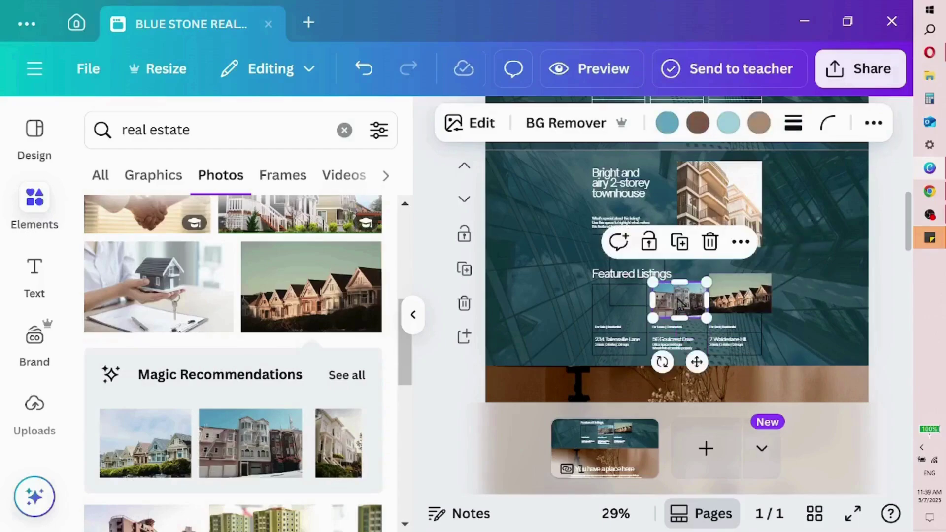
Add the recommended photo of pastel Victorian houses and fit it at card width above the first listing
left_click_drag(407, 370, 408, 412)
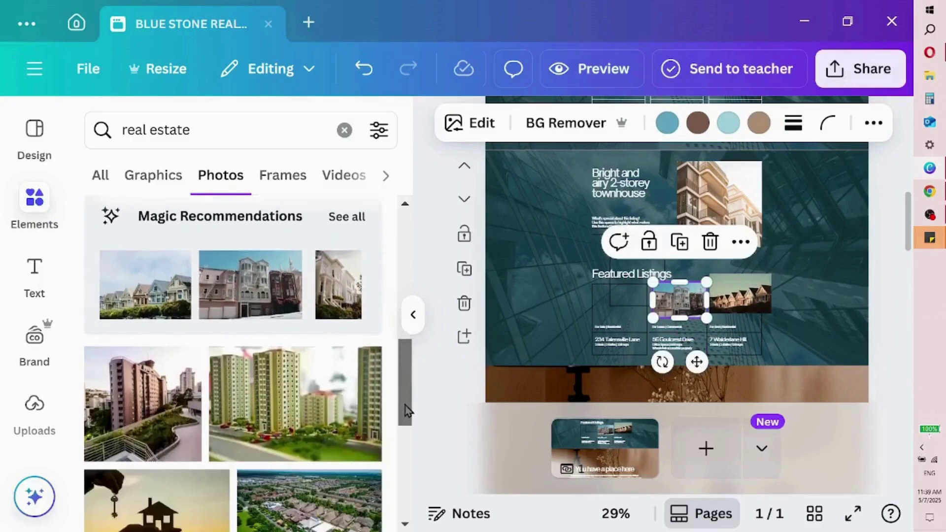
left_click(150, 289)
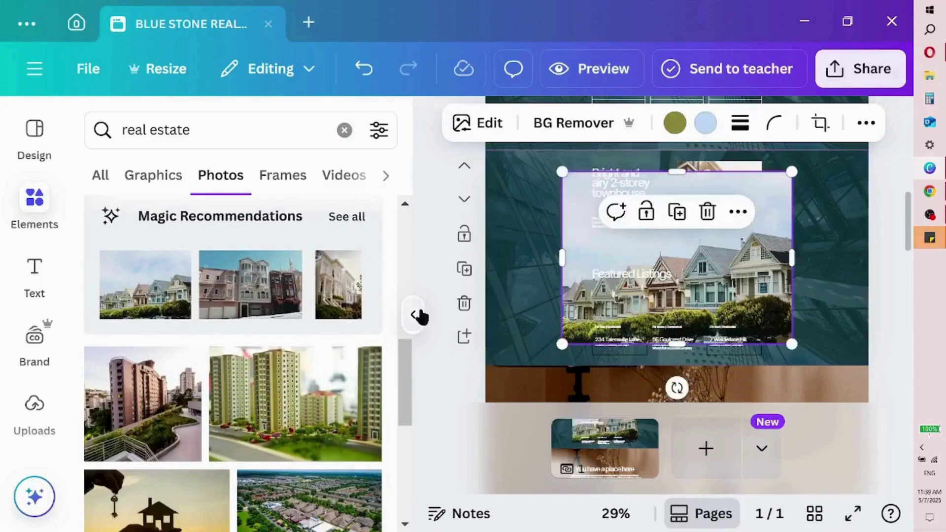
left_click(413, 314)
left_click_drag(388, 342, 453, 296)
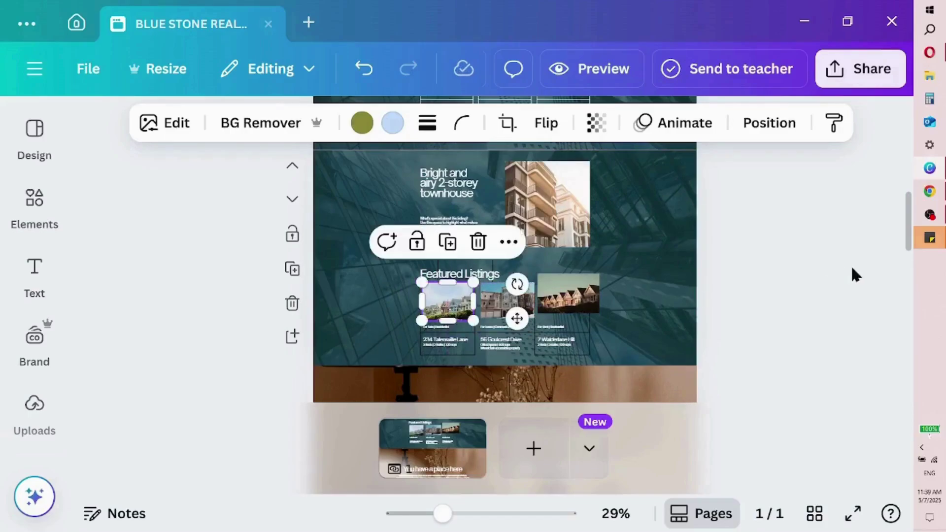
left_click(851, 264)
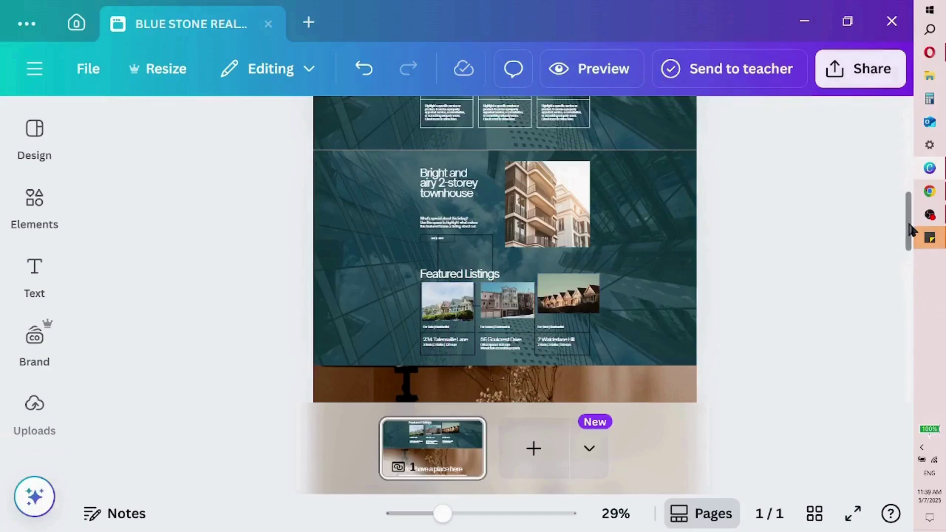
Add the photo of hands on a laptop with house icons to the "You have a place here" section
left_click_drag(909, 226, 908, 260)
left_click(644, 264)
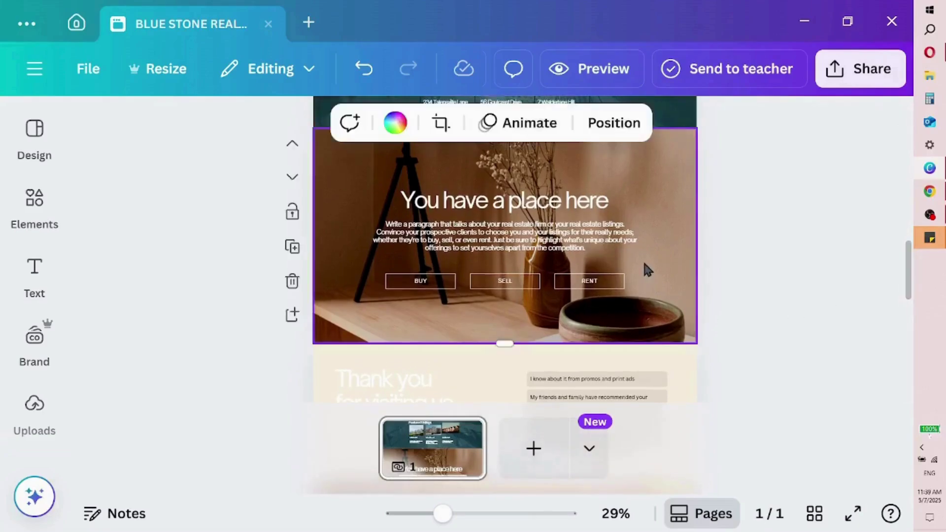
left_click(37, 223)
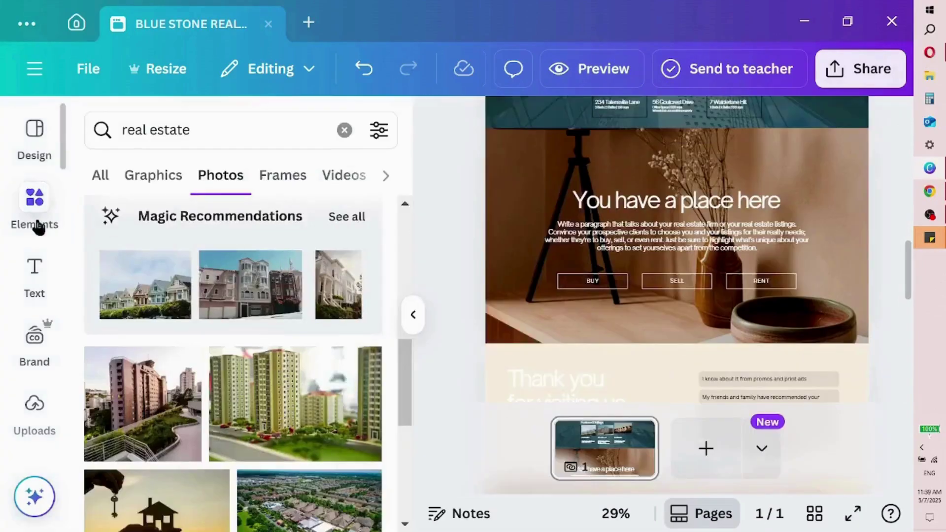
left_click_drag(412, 364, 400, 419)
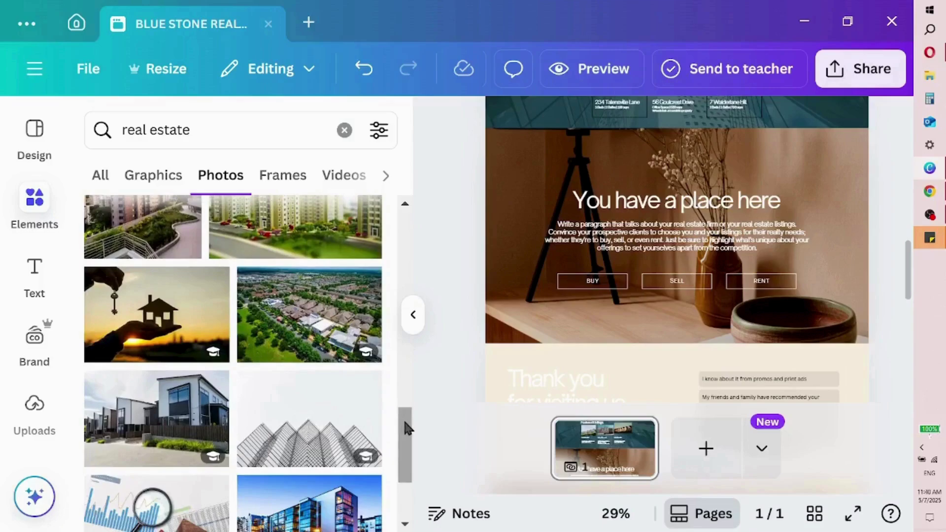
scroll(400, 445, "down", 4)
left_click_drag(407, 386, 405, 434)
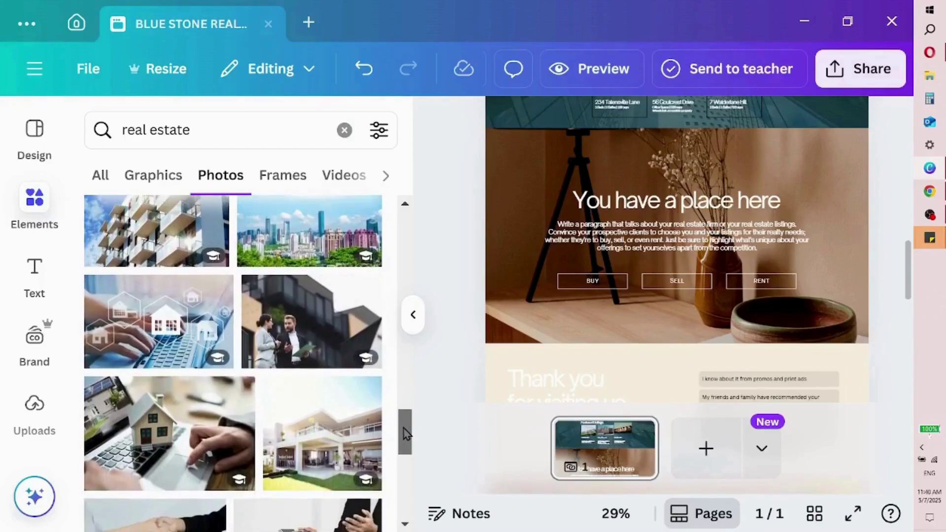
left_click(170, 351)
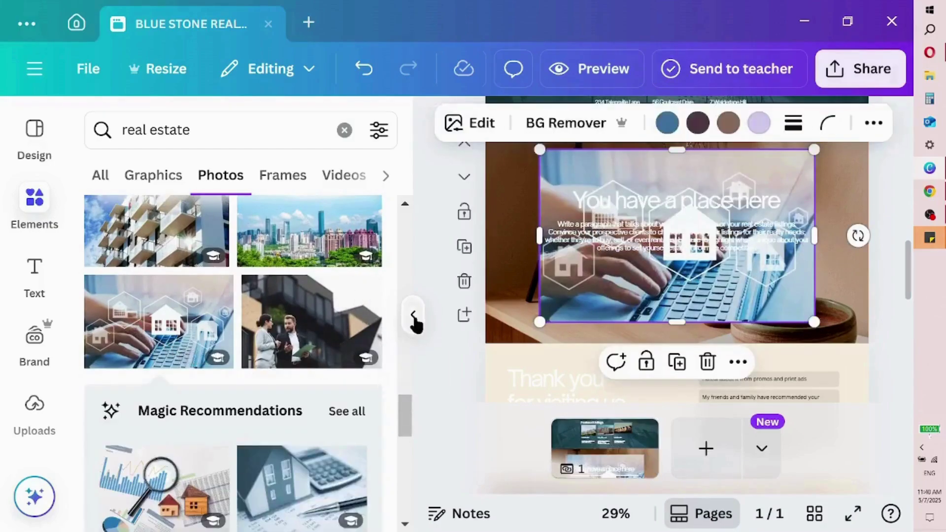
Set the laptop and house icons photo as the background of the "You have a place here" section
left_click(413, 316)
right_click(430, 308)
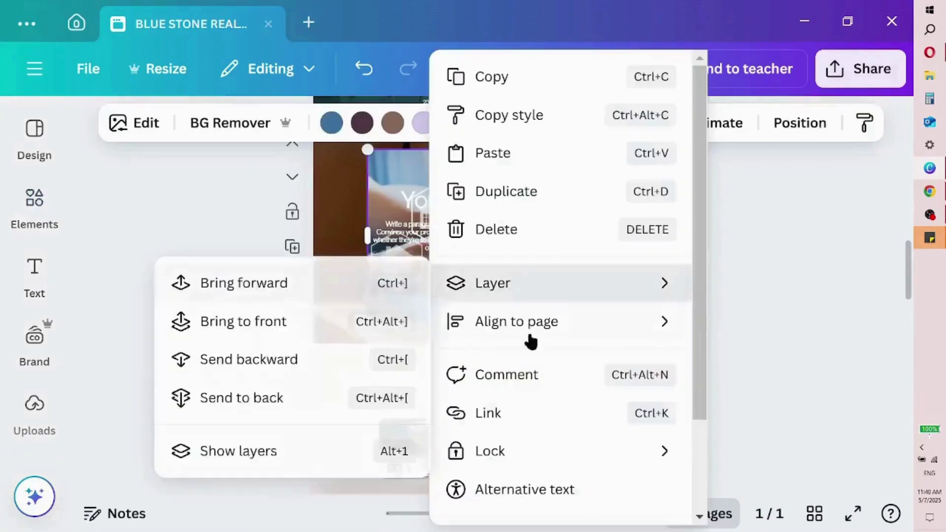
scroll(690, 370, "down", 3)
left_click(622, 436)
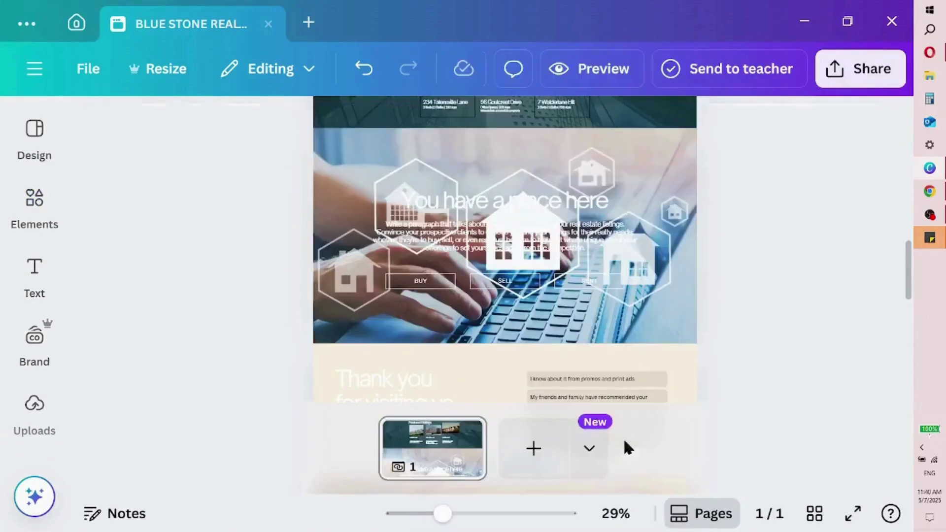
Recolour the grouped "You have a place here" heading and paragraph with the black document colour
left_click(495, 215)
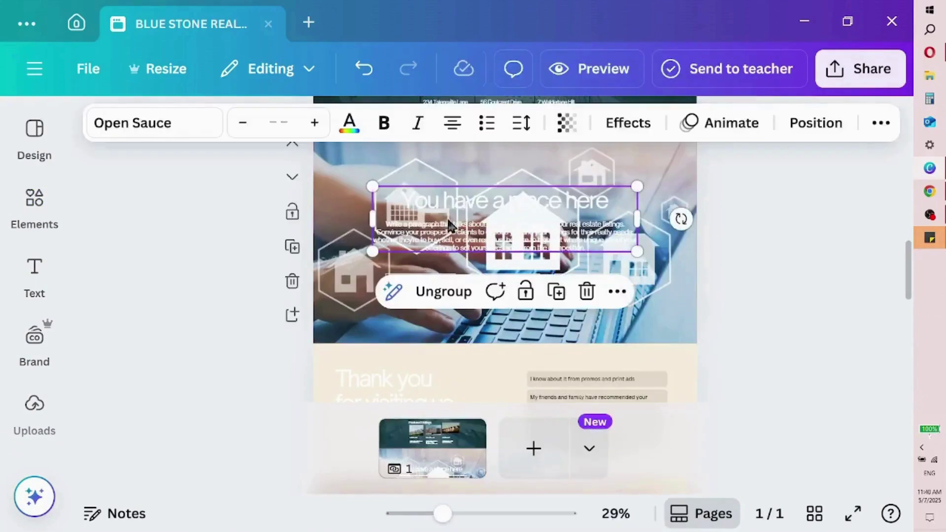
left_click(350, 127)
left_click(156, 321)
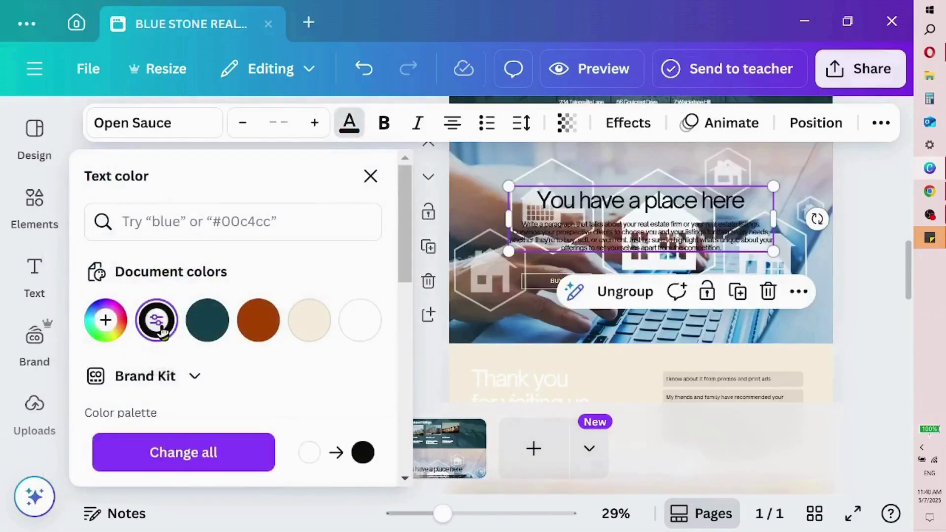
Recolour the BUY, SELL and RENT button labels with the black document colour
left_click(554, 279)
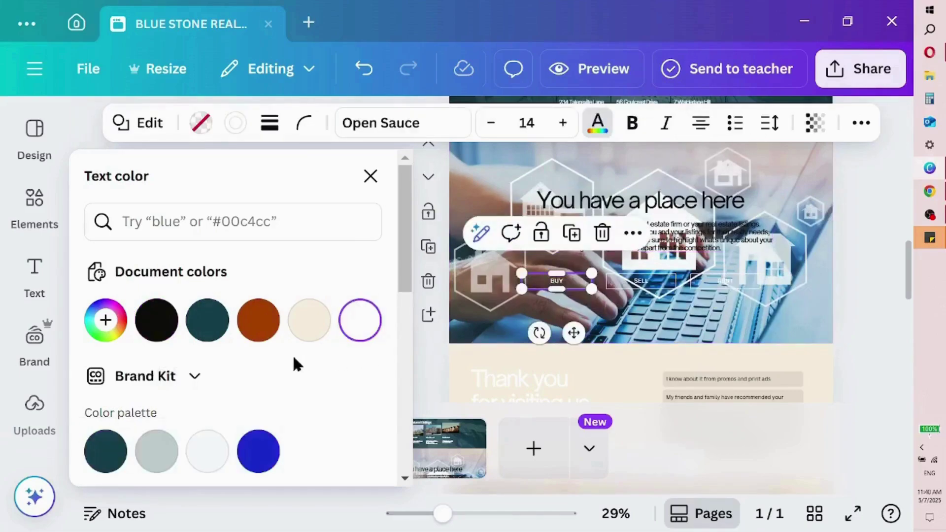
left_click(156, 320)
left_click(619, 287)
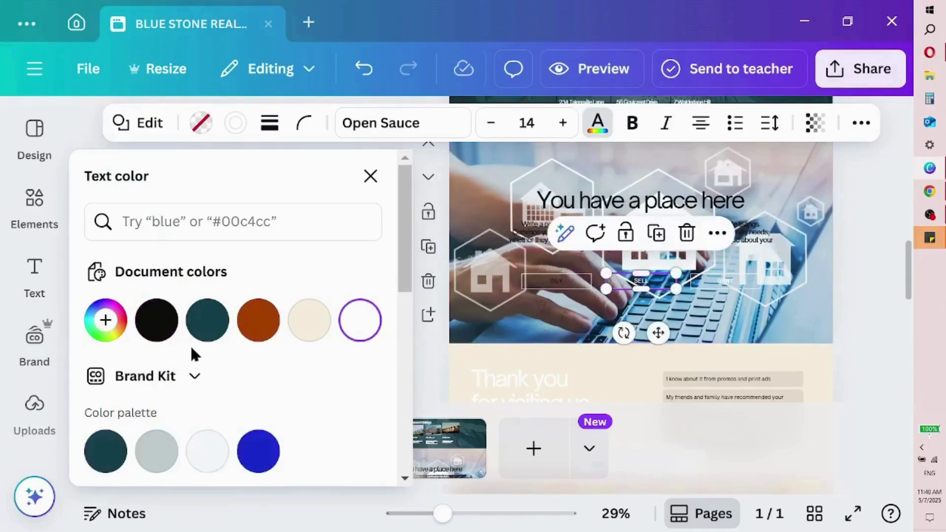
left_click(157, 323)
left_click(728, 279)
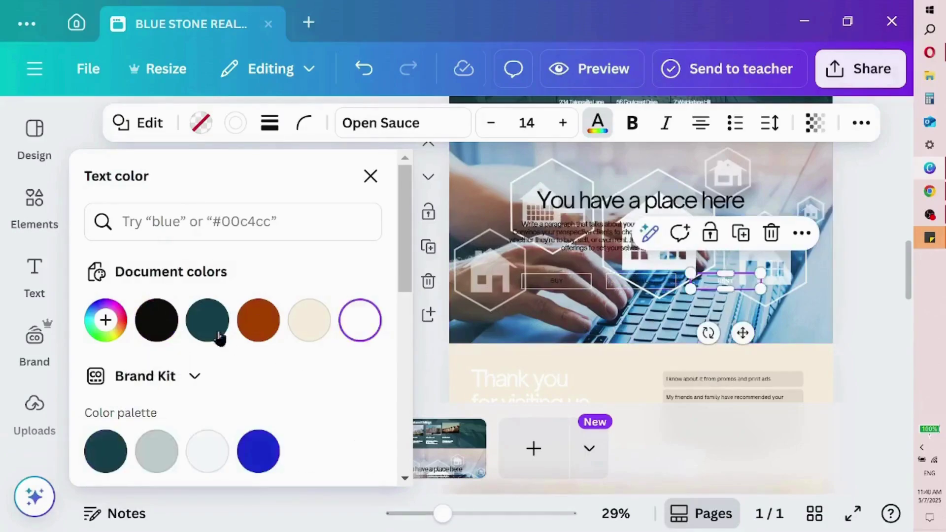
left_click(156, 321)
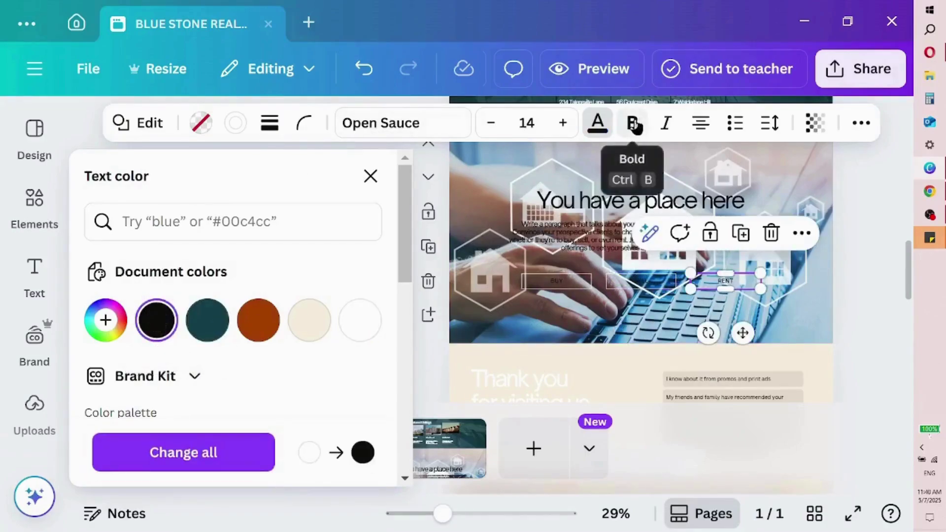
Make the SELL and BUY button labels, the "You have a place here" heading and its paragraph bold
key("shift+Tab")
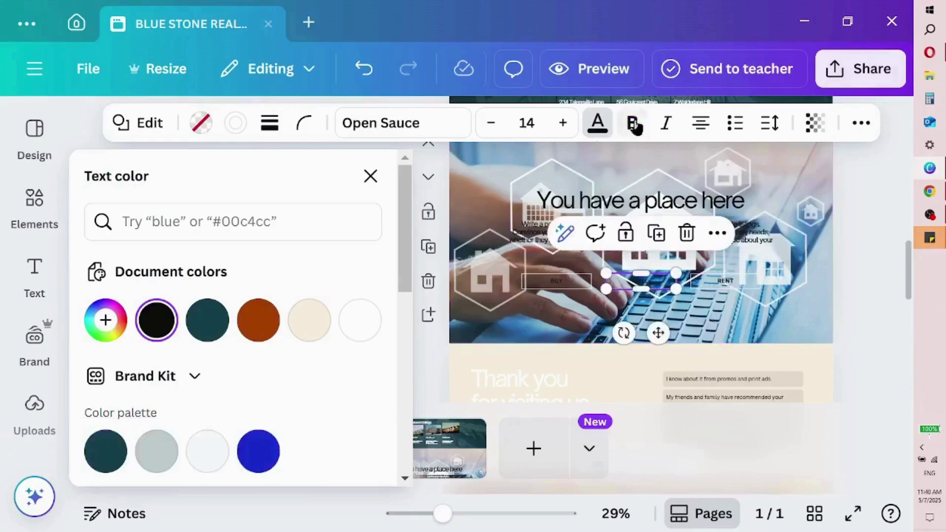
left_click(559, 283)
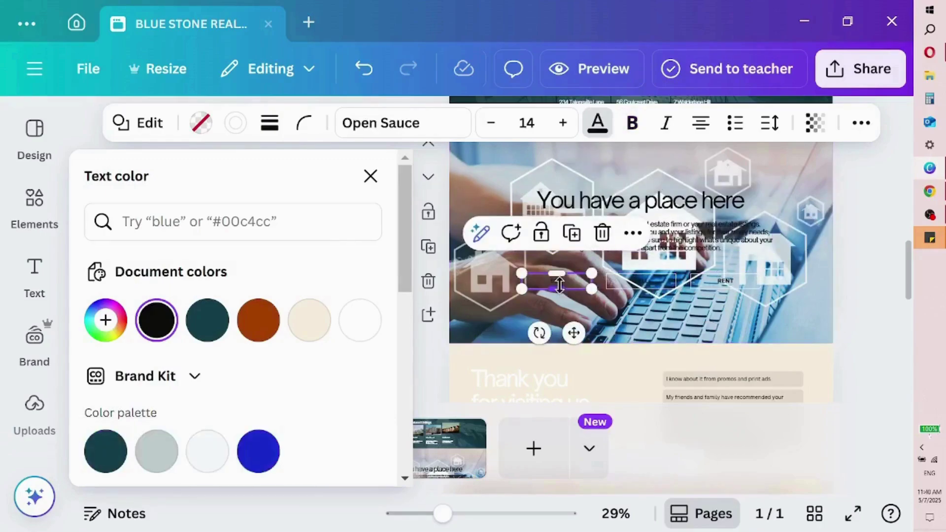
left_click(642, 212)
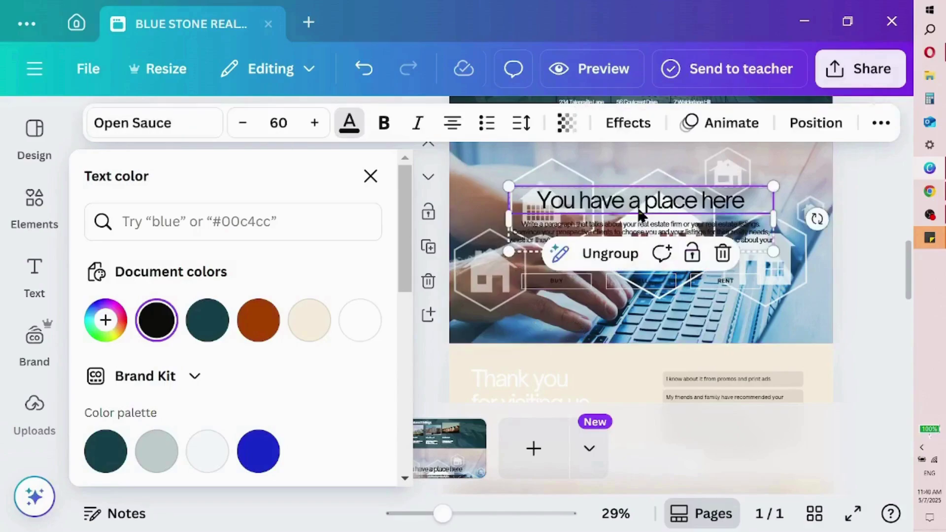
left_click(383, 123)
left_click(589, 233)
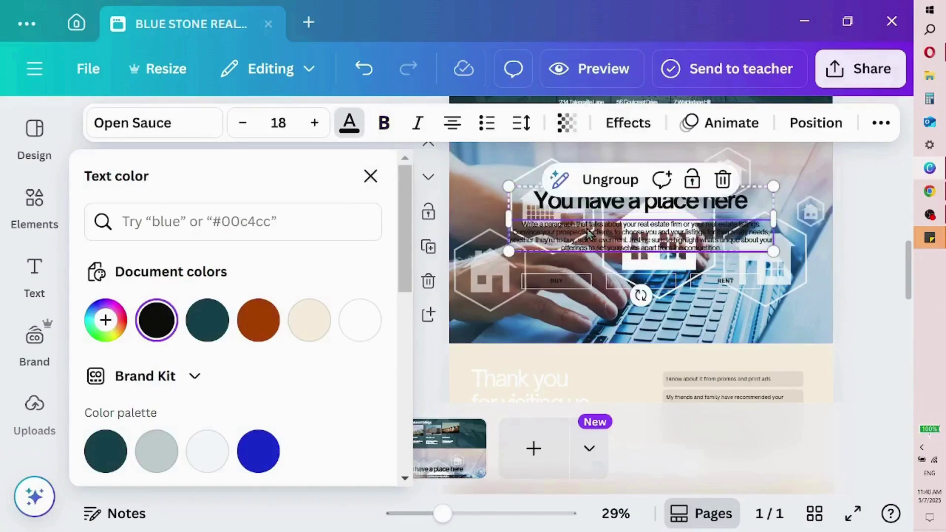
left_click(387, 124)
left_click(371, 175)
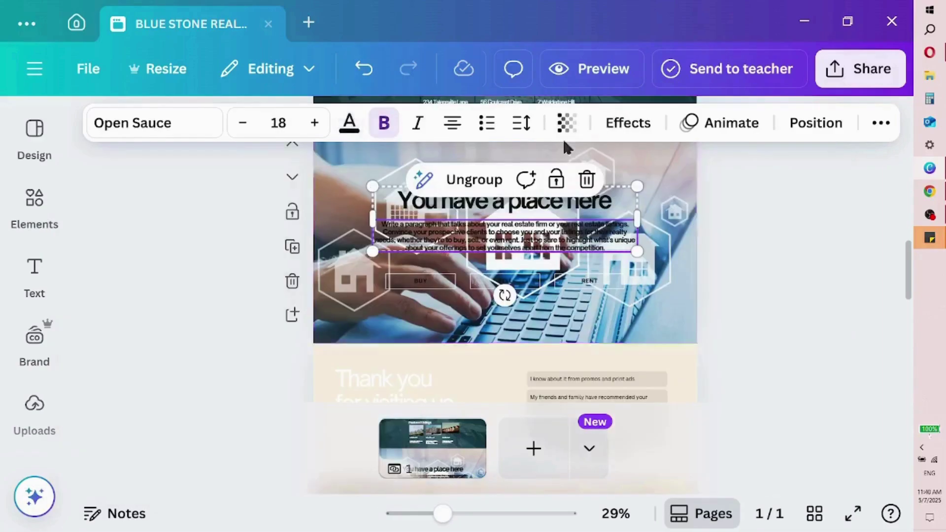
Apply the Outline text effect to the paragraph under "You have a place here"
left_click(624, 123)
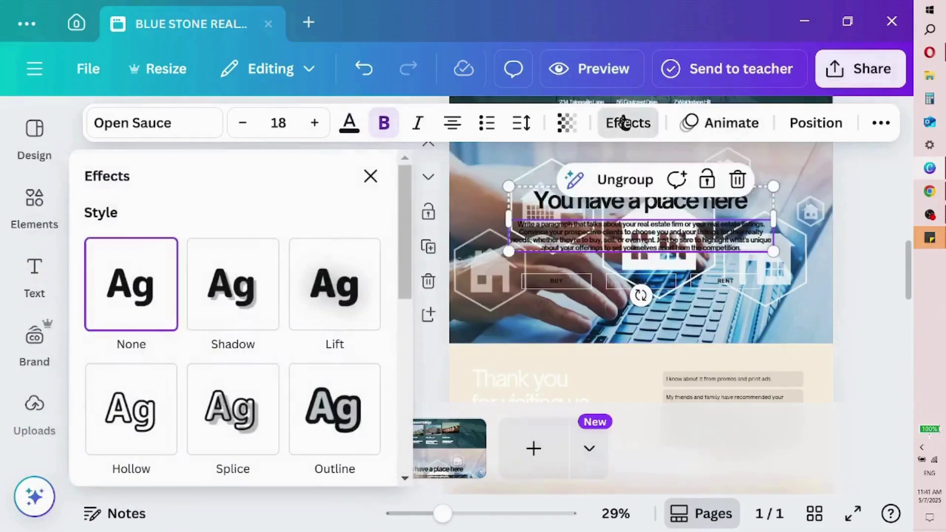
left_click(325, 300)
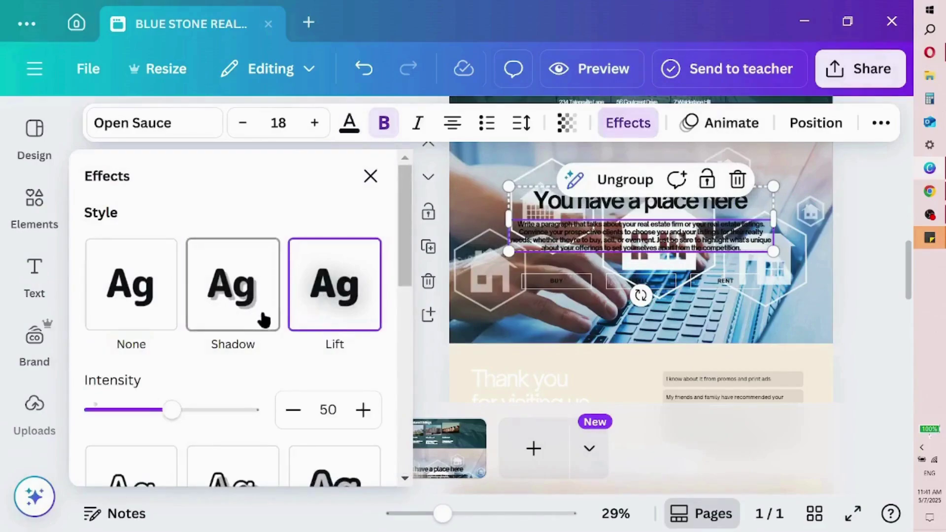
scroll(403, 229, "down", 1)
left_click_drag(404, 229, 400, 285)
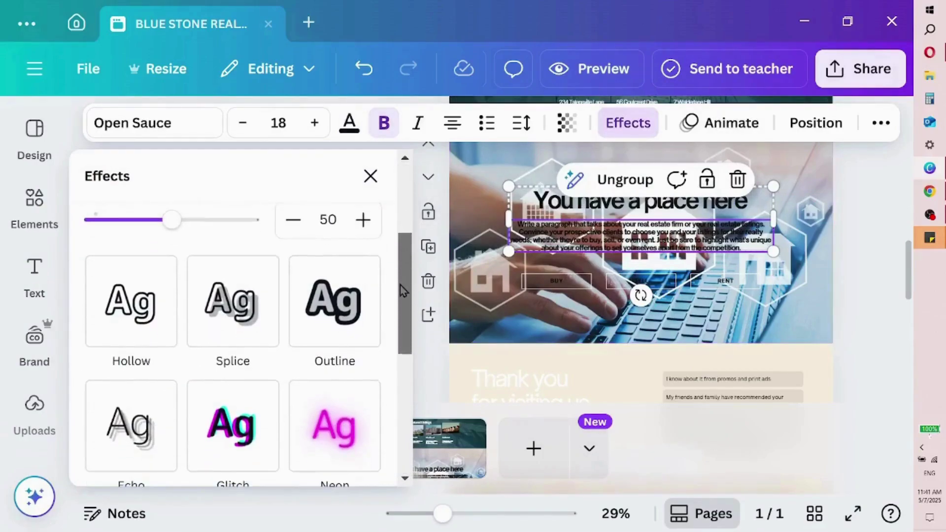
left_click(363, 298)
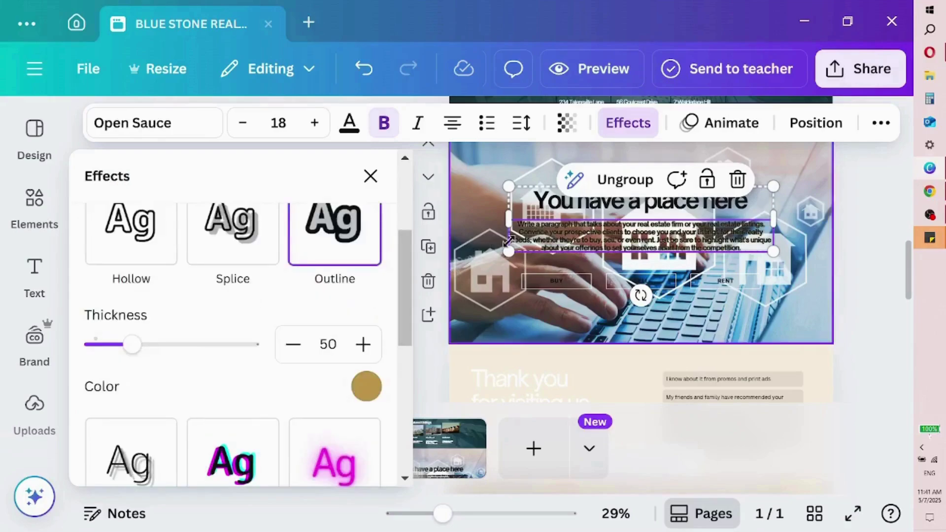
Apply the Outline text effect to the "You have a place here" heading with the white document colour
left_click(545, 213)
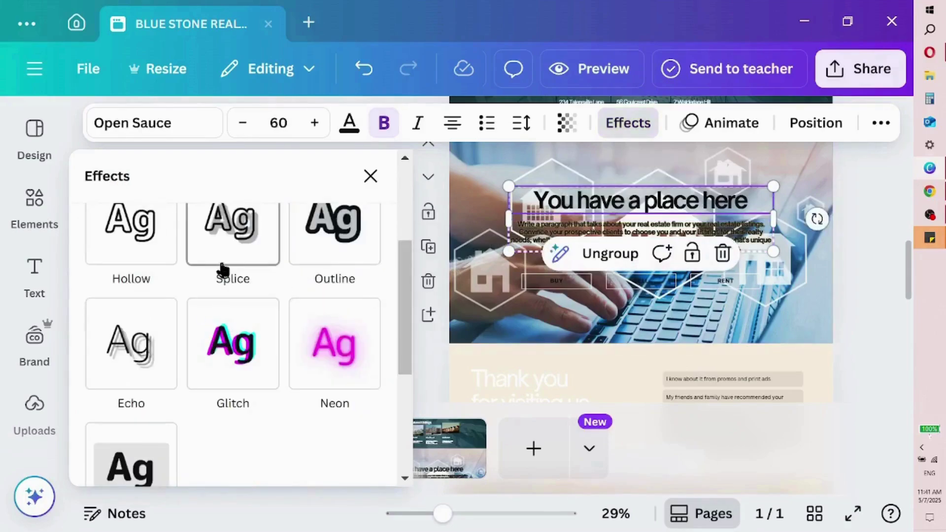
left_click(362, 242)
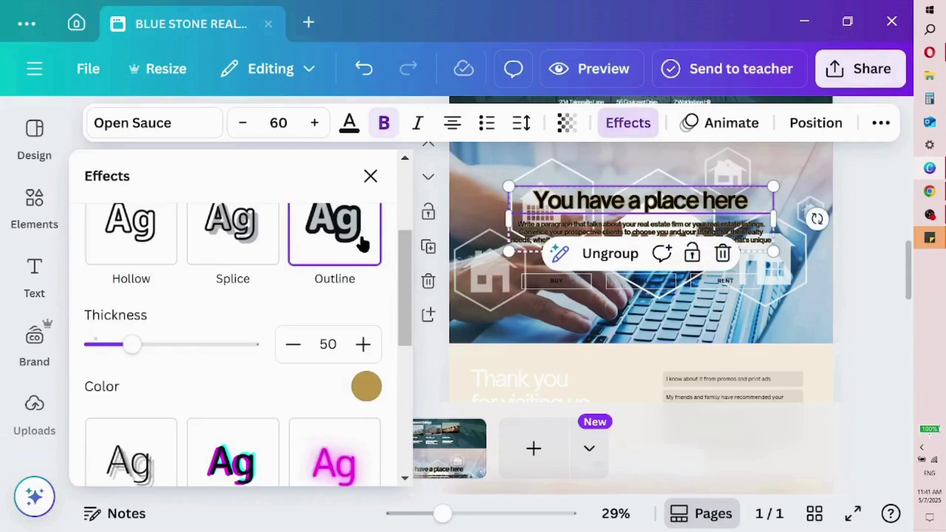
left_click(367, 388)
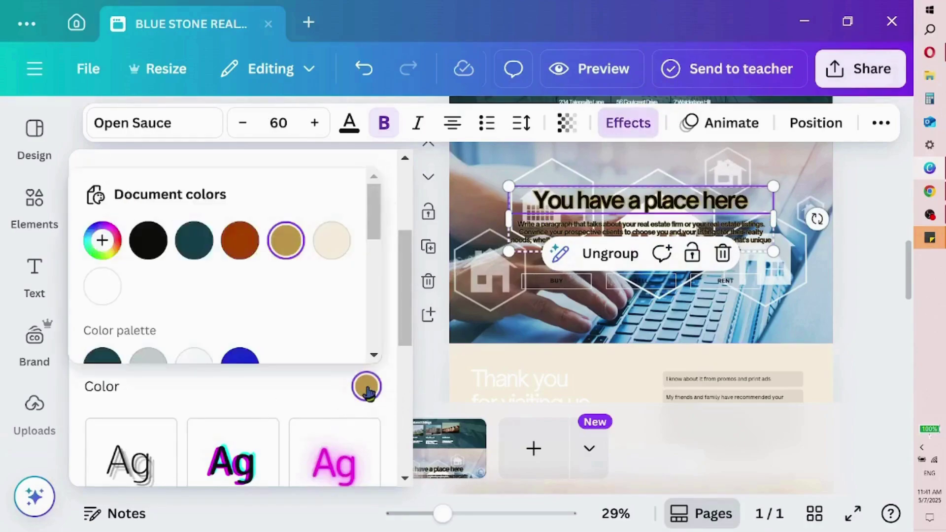
left_click(103, 287)
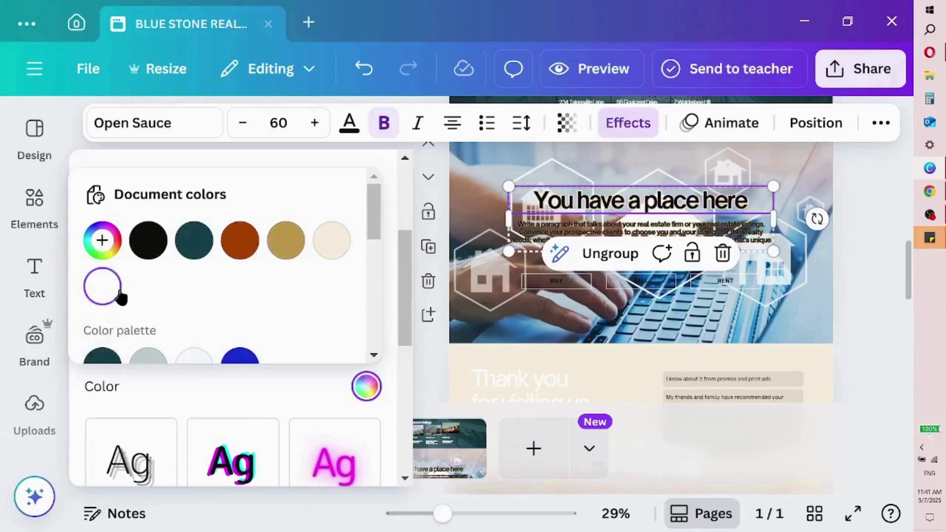
Set the outline colour of the paragraph under "You have a place here" to the white document colour
left_click(540, 232)
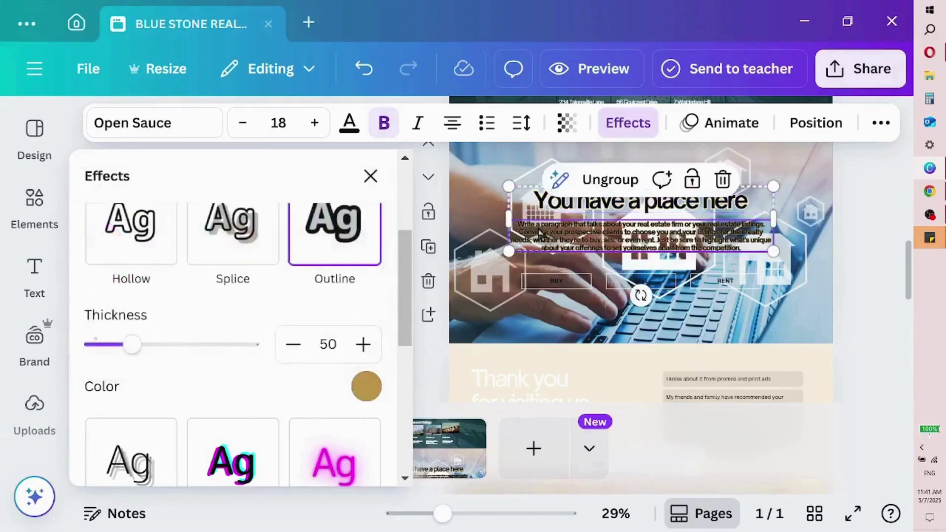
left_click(366, 385)
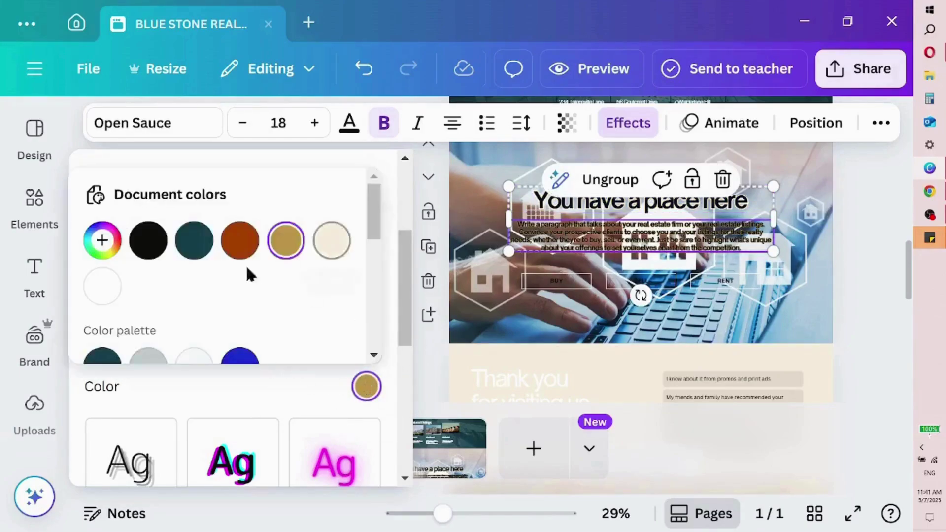
left_click(103, 287)
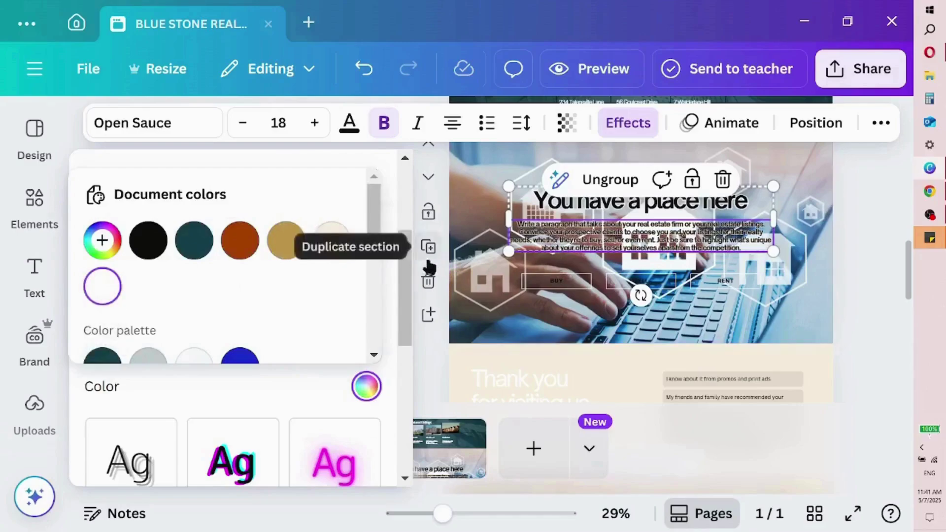
left_click(421, 349)
left_click(864, 259)
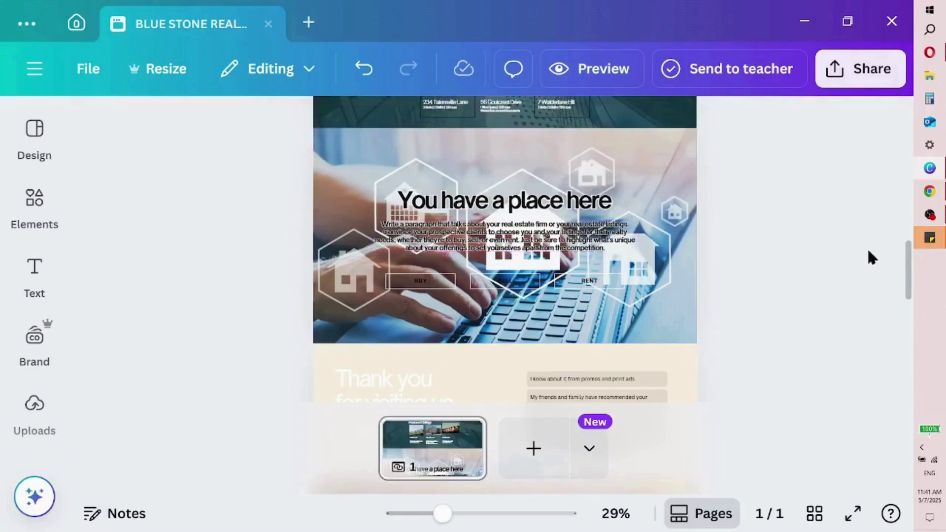
Delete the image inside the frame at the base of the "Thank you for visiting us" section
left_click_drag(906, 265, 909, 316)
left_click(585, 347)
left_click(597, 273)
key("Delete")
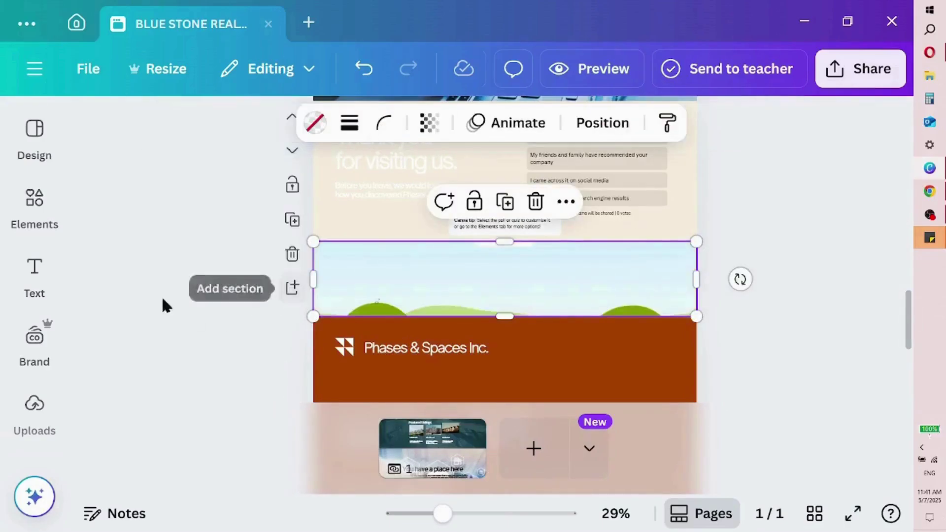
Try adding the white two-storey house photo from the real estate results to the "Thank you for visiting us" section
left_click(54, 224)
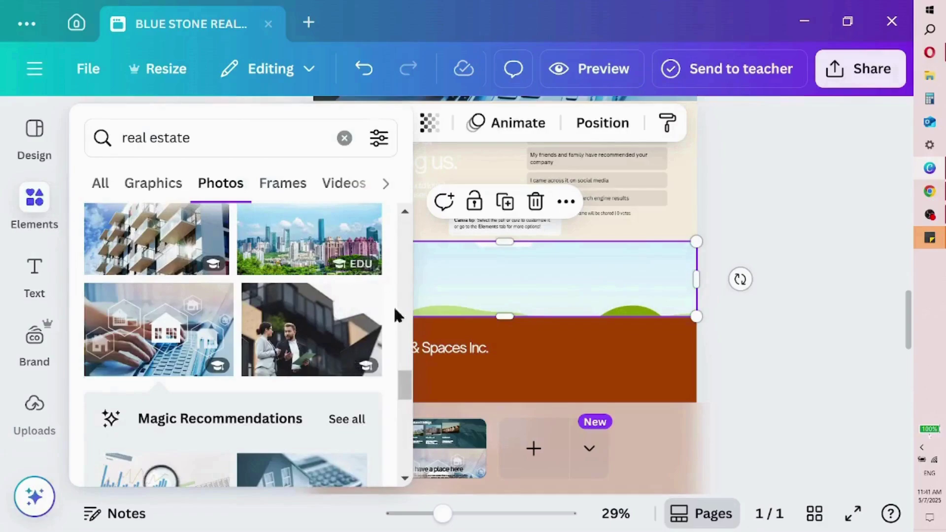
left_click_drag(406, 387, 403, 424)
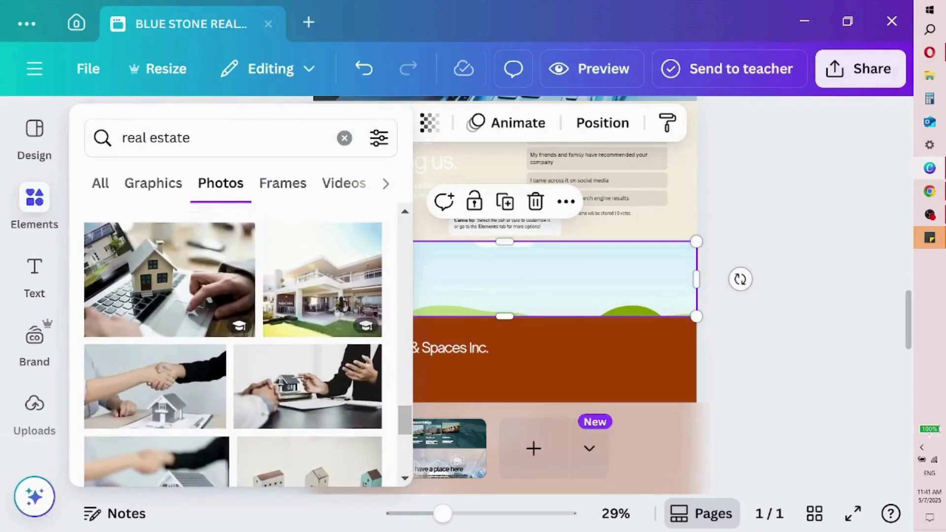
left_click(333, 282)
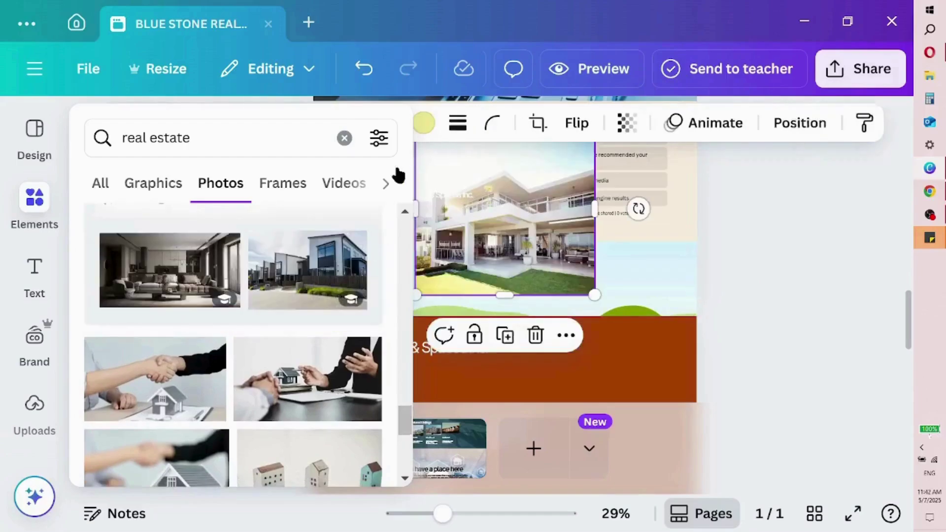
left_click_drag(469, 246, 475, 263)
Add the photo of a row of modern black and white houses to the "Thank you for visiting us" section and remove its background
left_click(16, 224)
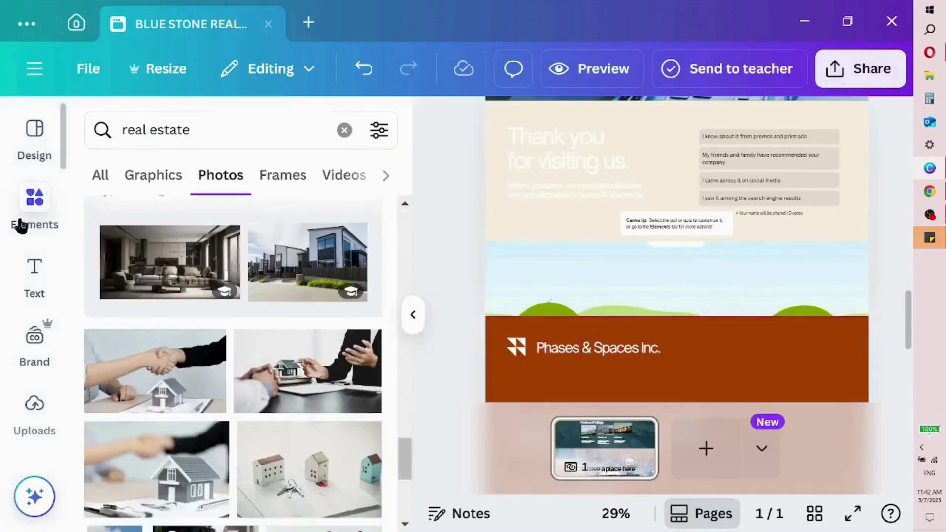
left_click(339, 268)
left_click(413, 314)
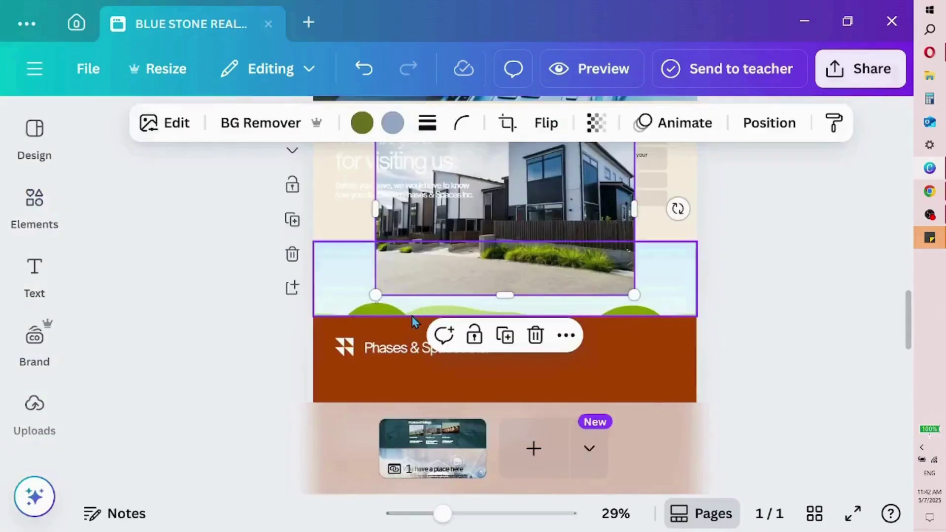
left_click_drag(525, 217, 515, 238)
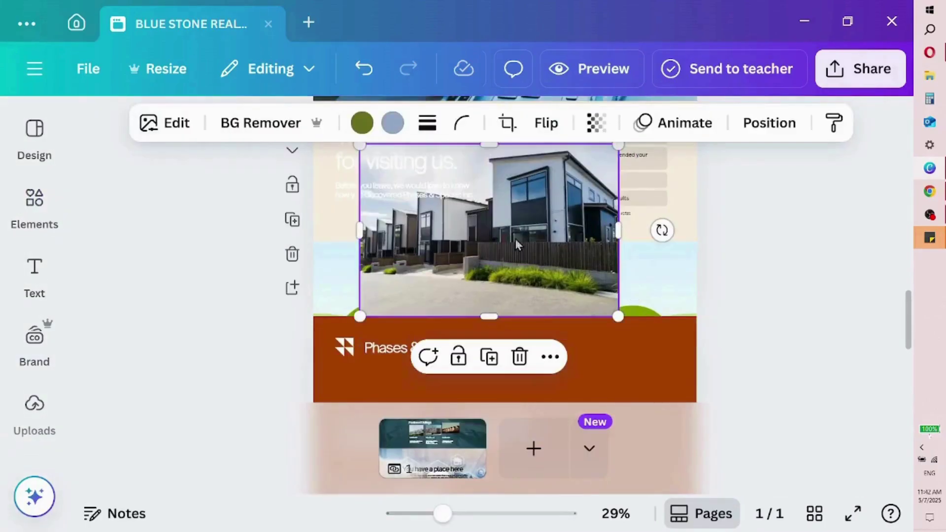
left_click(263, 131)
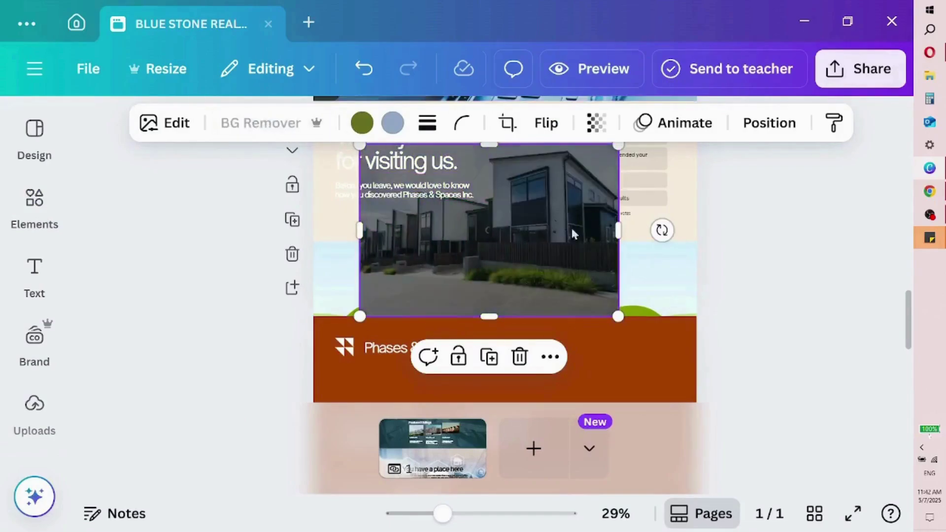
Delete the empty sky frame, then crop and widen the houses cutout and place it in the section's lower right corner
left_click(666, 282)
key("Delete")
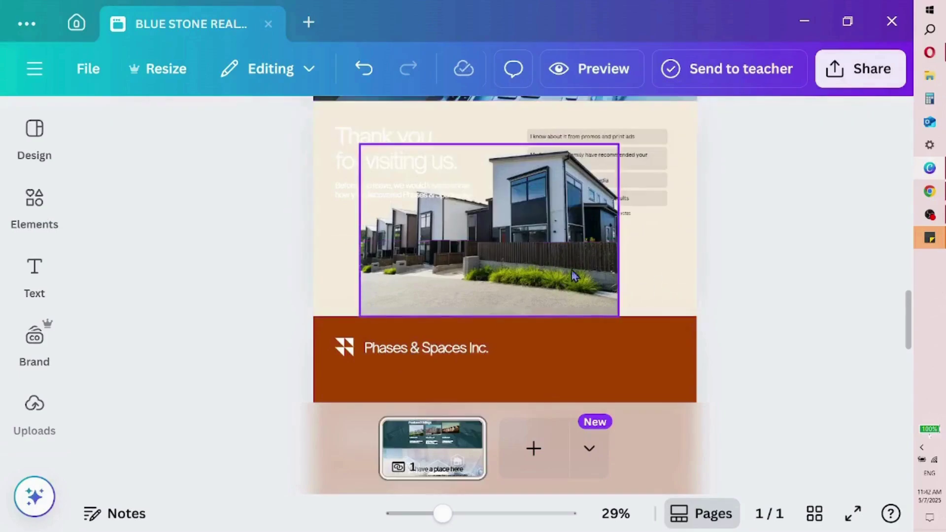
left_click(566, 273)
left_click_drag(487, 314, 488, 262)
left_click_drag(619, 203, 659, 208)
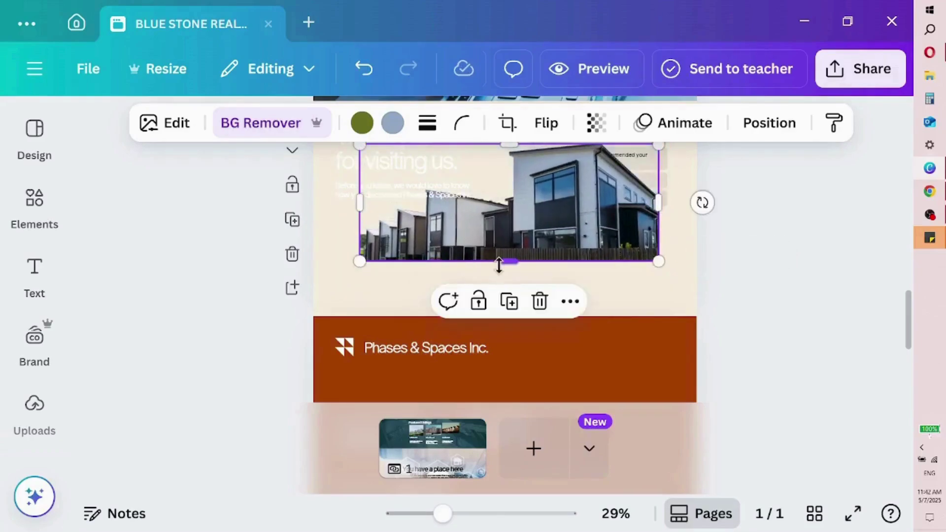
left_click_drag(510, 261, 509, 285)
left_click_drag(575, 230, 613, 262)
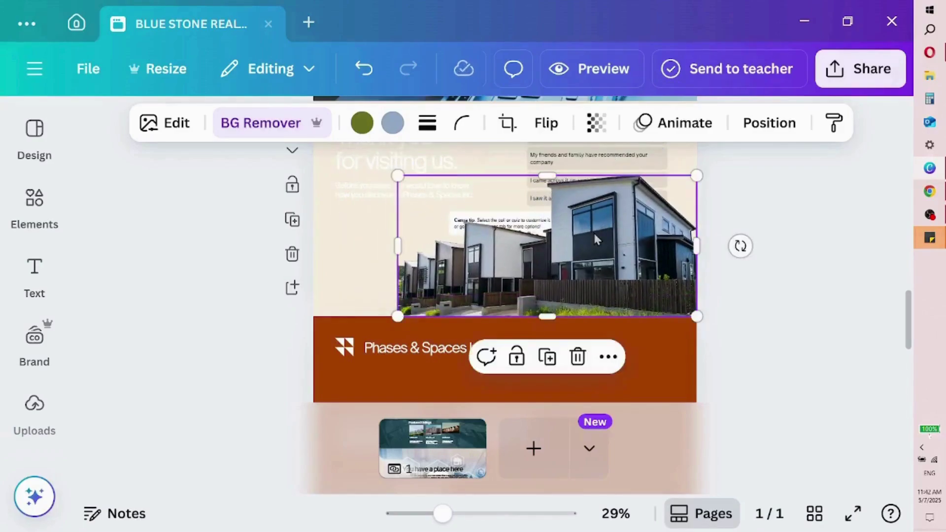
Flip the houses cutout horizontally and shrink it into the lower left corner of the "Thank you for visiting us" section
left_click(545, 133)
left_click(542, 171)
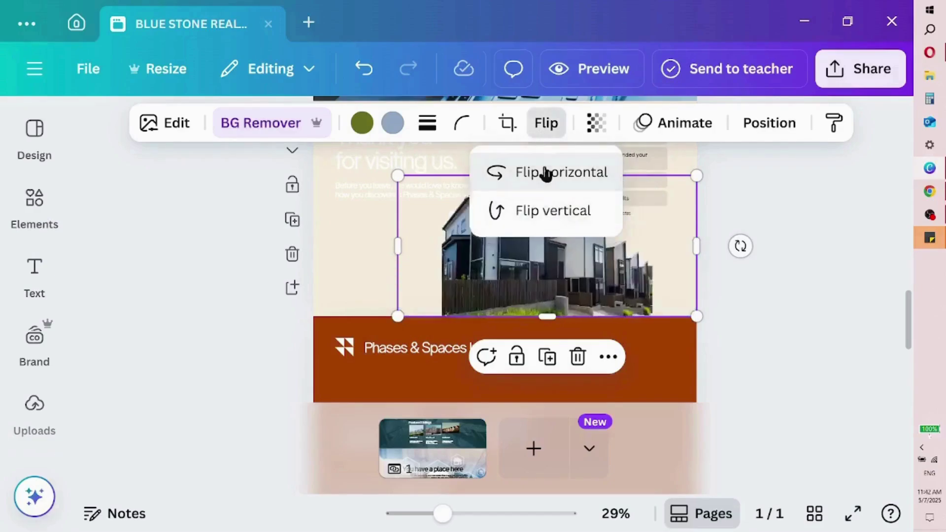
left_click_drag(540, 284, 456, 289)
left_click_drag(611, 181, 513, 227)
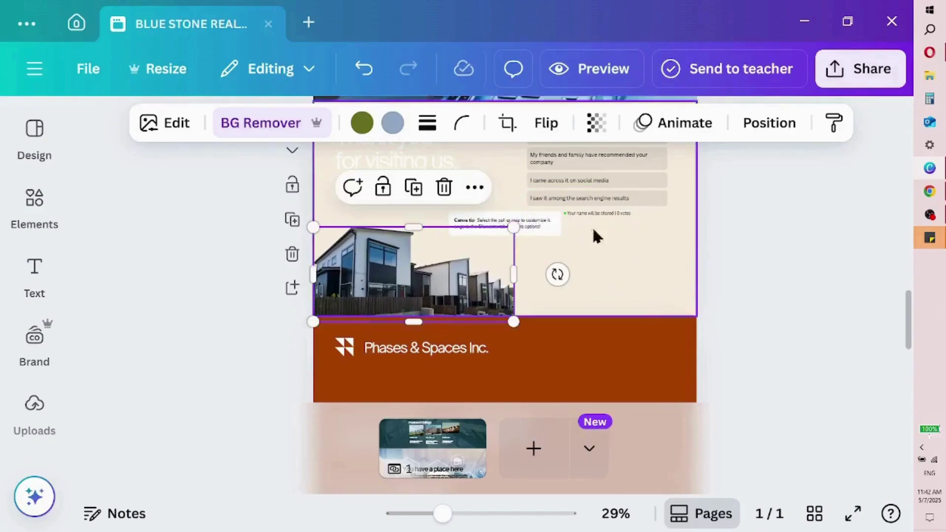
Set the background of the "Thank you for visiting us" section to the dark teal document colour
left_click(674, 270)
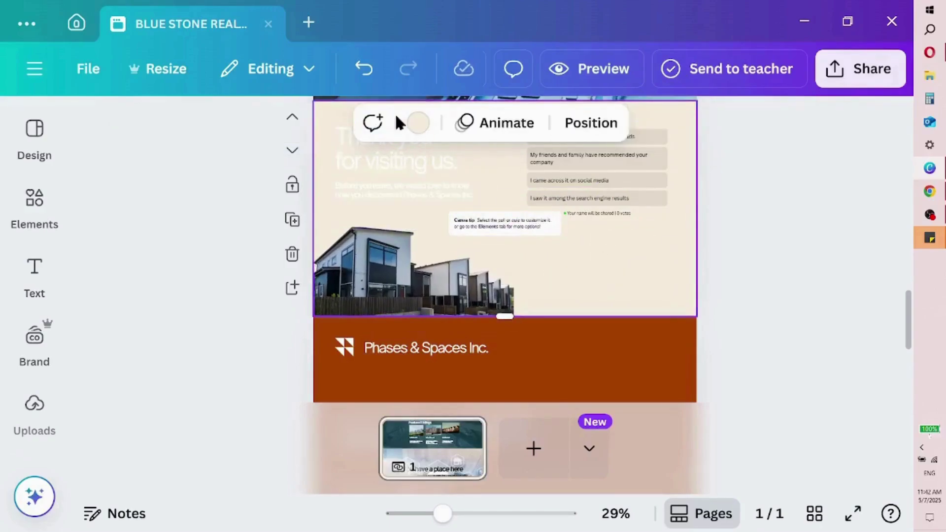
left_click(418, 123)
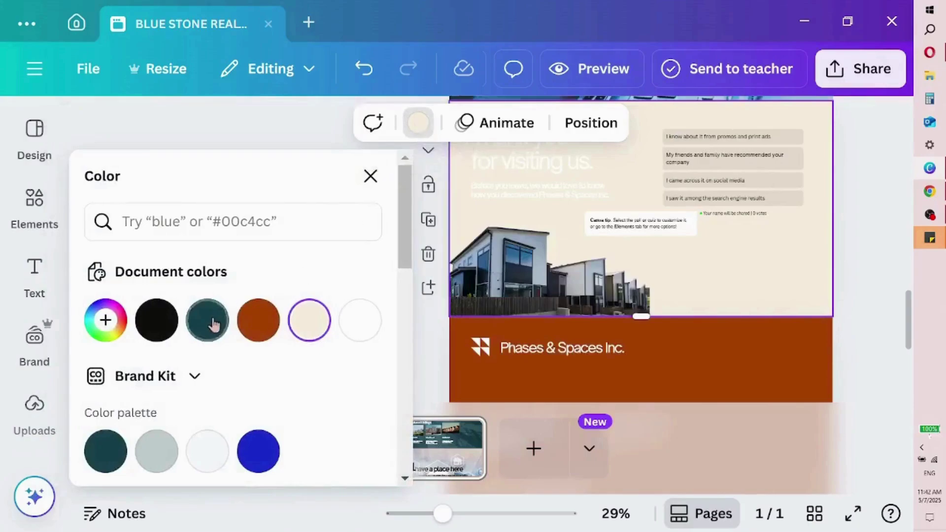
left_click(153, 455)
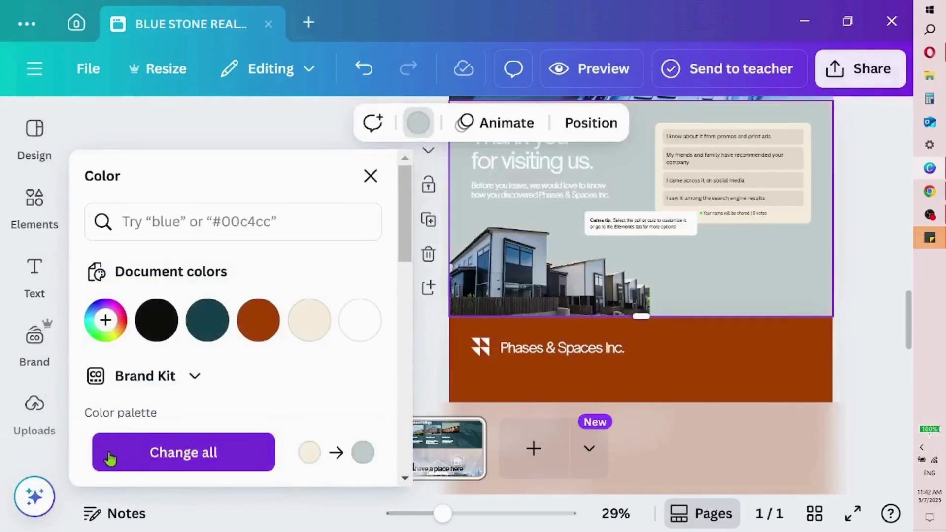
left_click(207, 320)
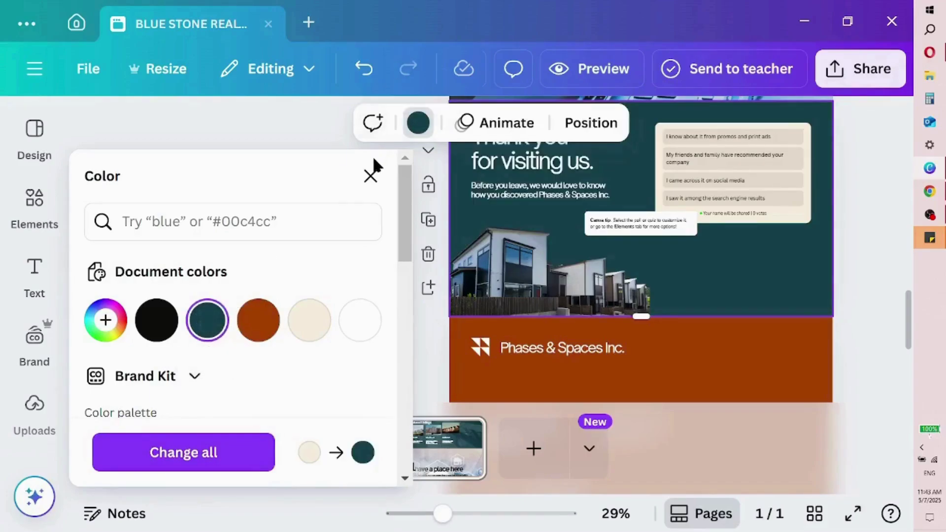
left_click(371, 175)
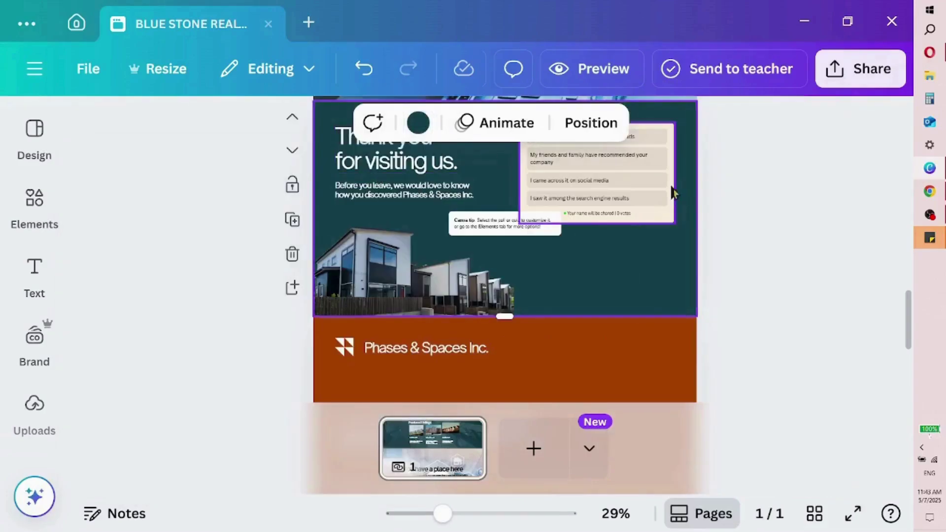
Set the background of the poll in the "Thank you for visiting us" section to the light grey-teal Brand Kit colour
left_click(668, 215)
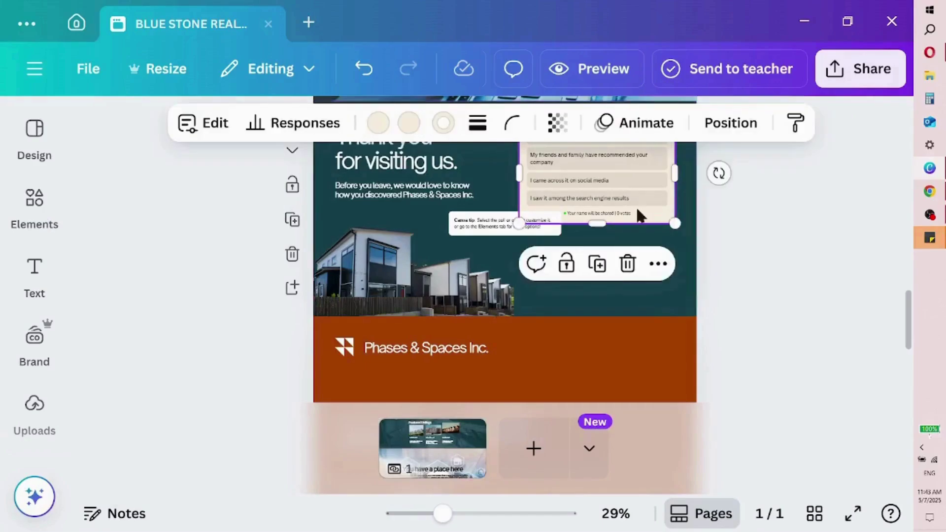
left_click(409, 123)
left_click(207, 320)
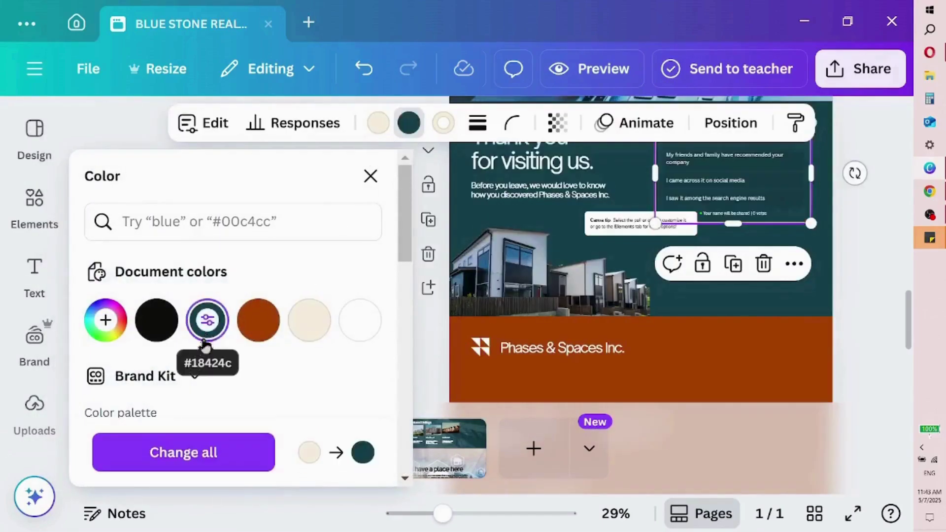
scroll(403, 242, "down", 3)
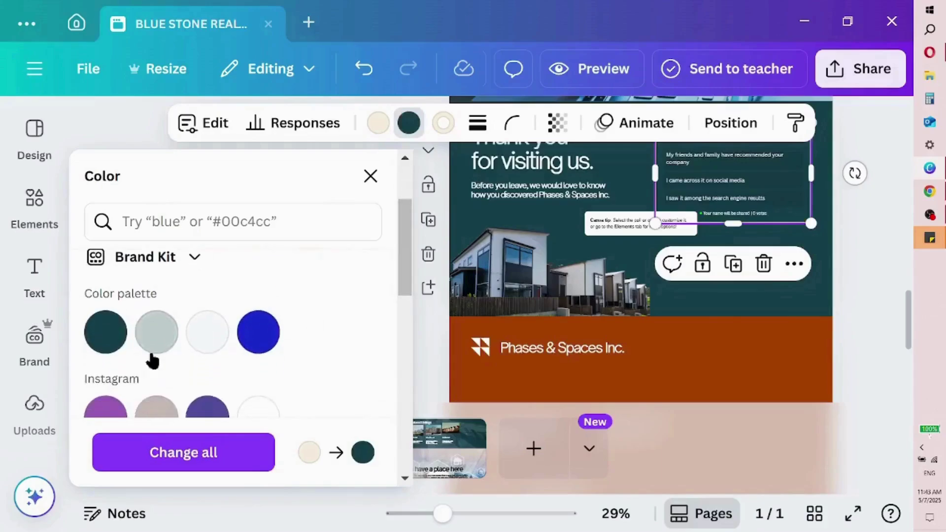
left_click(162, 340)
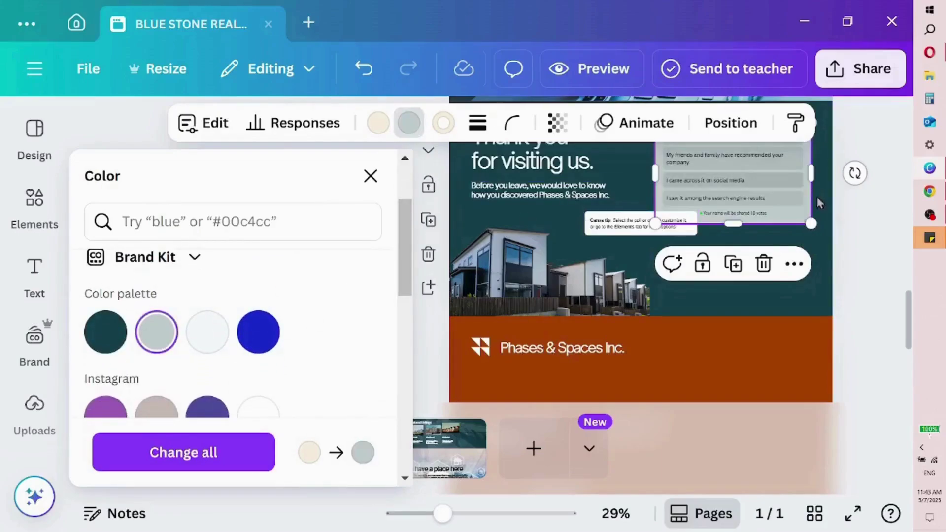
key("Escape")
Set the background of the orange Phases & Spaces Inc. footer section to the dark teal document colour
left_click_drag(913, 317, 905, 355)
left_click(539, 209)
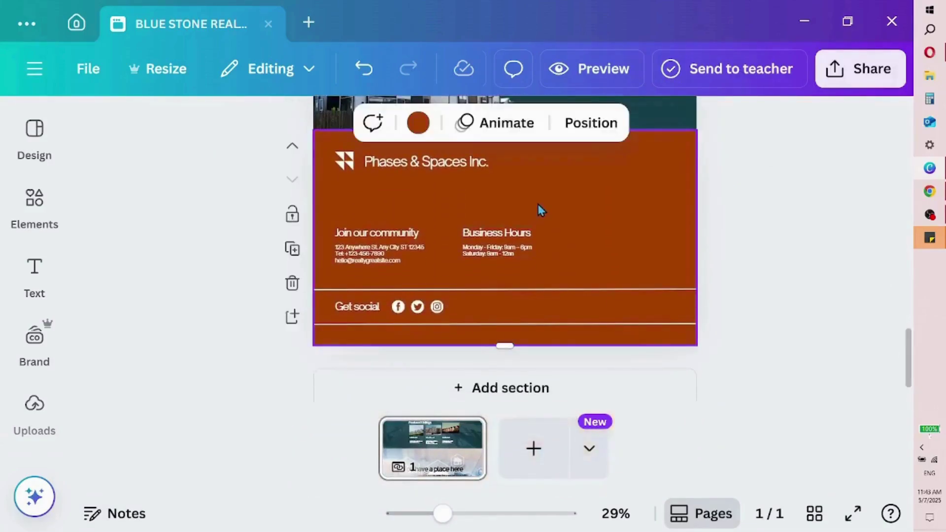
left_click(418, 123)
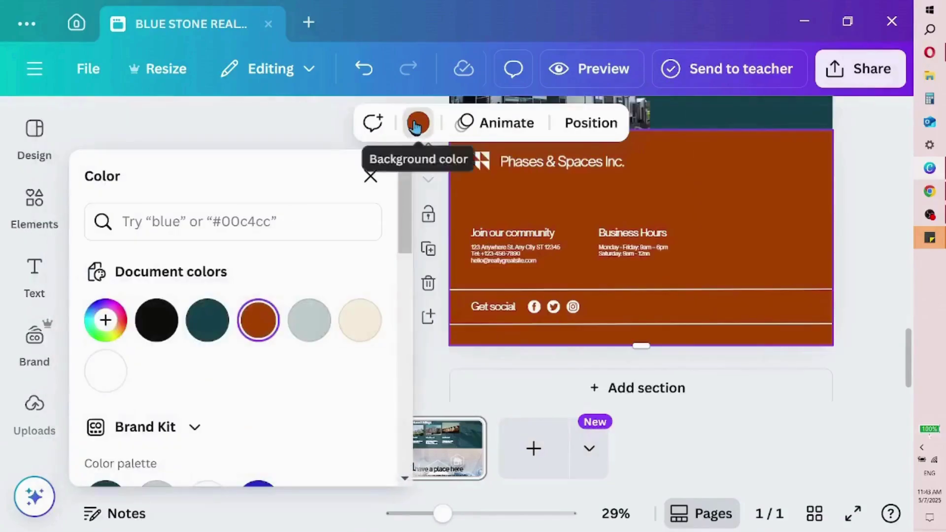
left_click(307, 326)
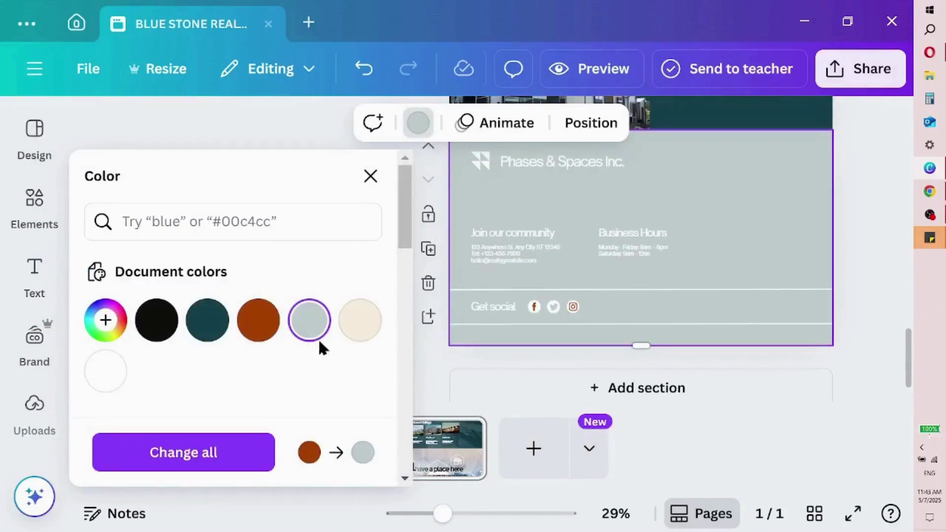
left_click(218, 320)
scroll(393, 237, "down", 3)
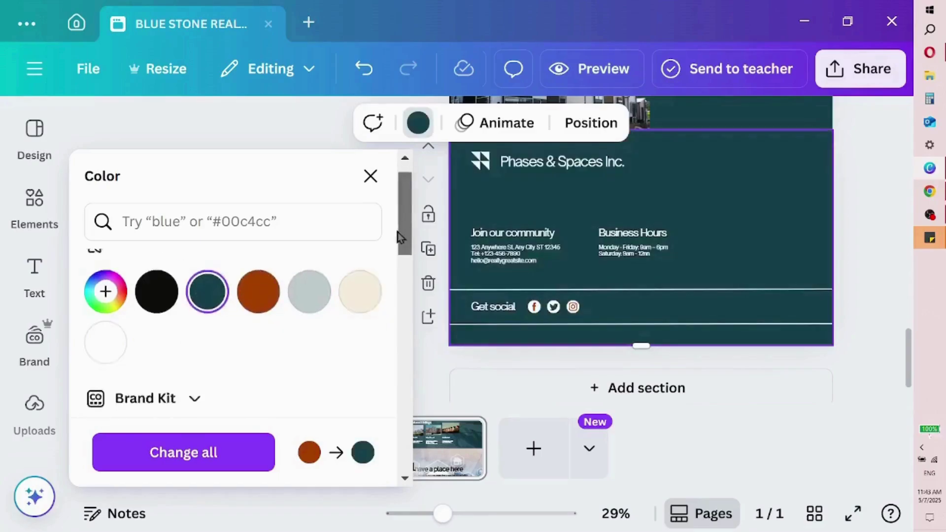
left_click(574, 165)
Ungroup the footer logo and replace its company name with "BLUE STONE REALTY.", widening the text box to fit one line
left_click(345, 161)
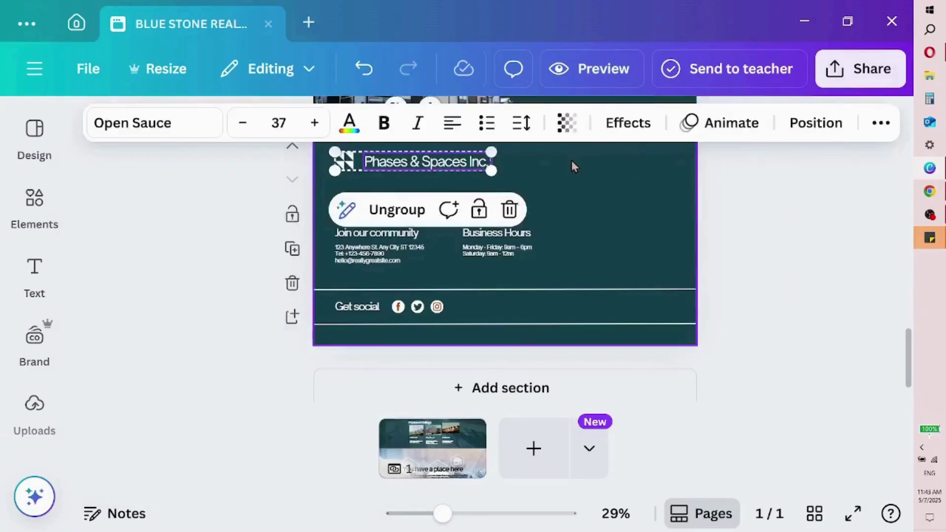
left_click(329, 211)
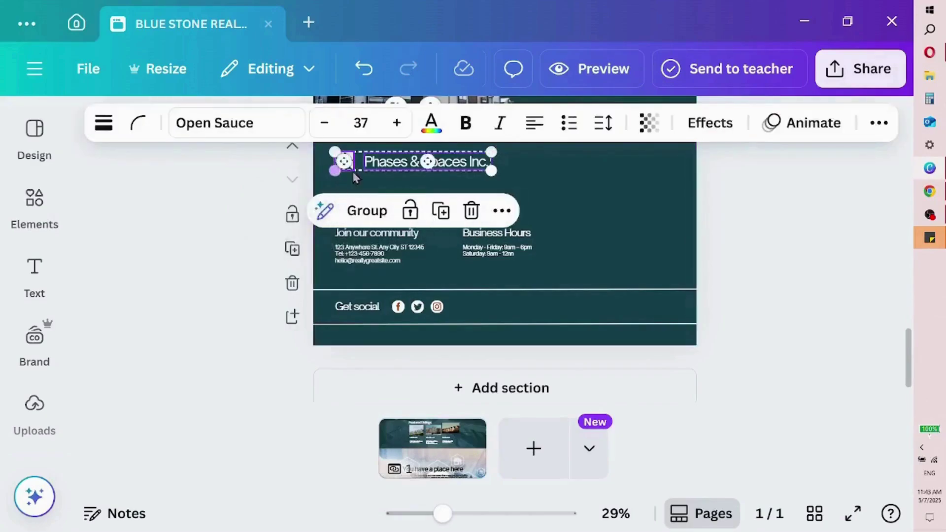
double_click(449, 161)
left_click(485, 163)
key("BackSpace")
key("BackSpace")
key("BackSpace")
key("BackSpace")
key("BackSpace")
key("BackSpace")
key("BackSpace")
key("BackSpace")
key("BackSpace")
key("BackSpace")
key("BackSpace")
key("BackSpace")
key("BackSpace")
key("BackSpace")
key("BackSpace")
key("BackSpace")
key("BackSpace")
key("BackSpace")
key("BackSpace")
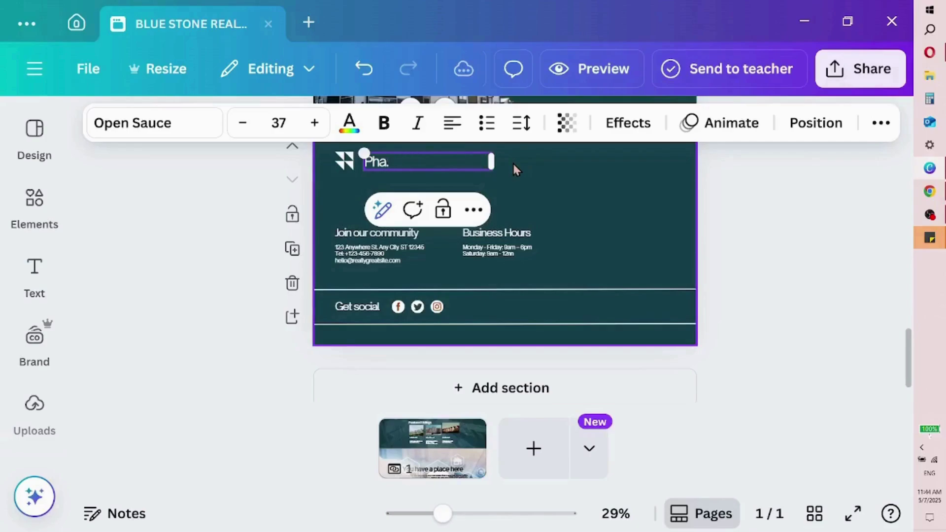
type("BLUE STONE")
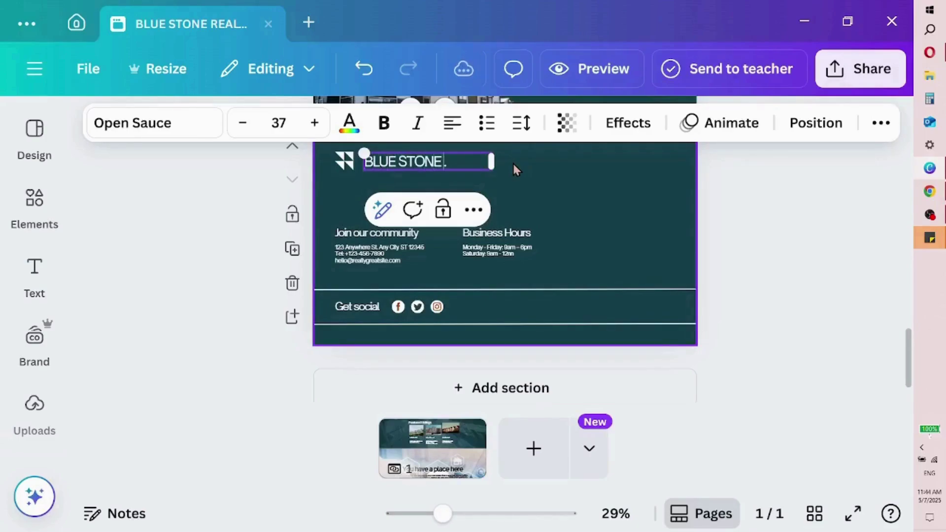
type(" REALTY")
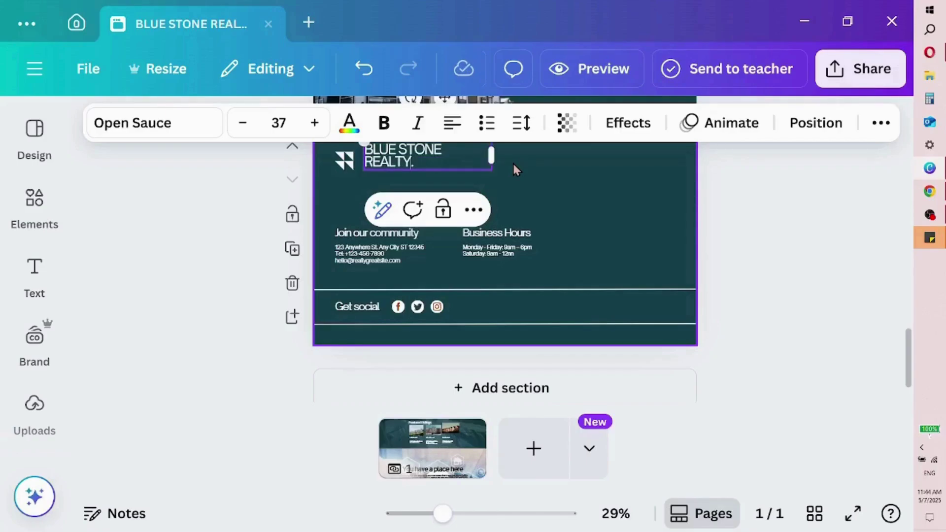
left_click_drag(493, 158, 517, 166)
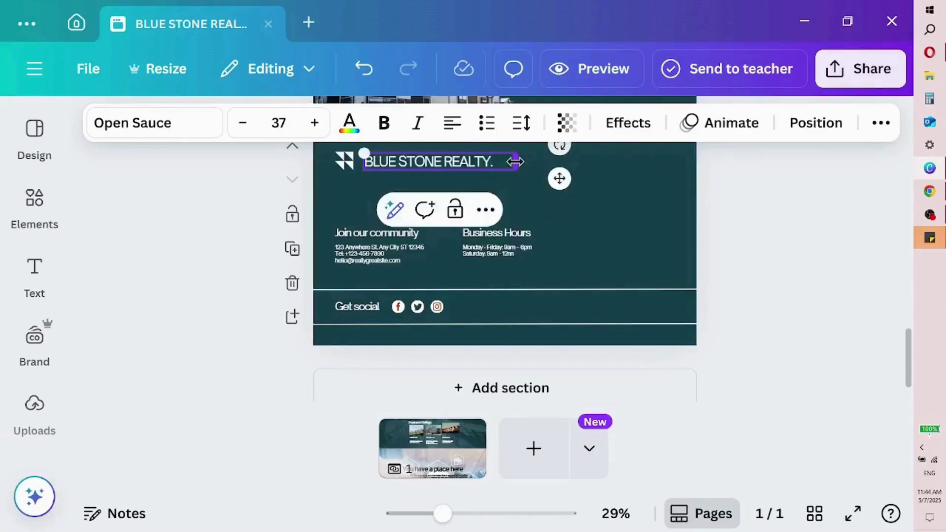
Replace the old icon beside the footer's company name with the recently used striped building logo graphic
left_click(347, 167)
key("Delete")
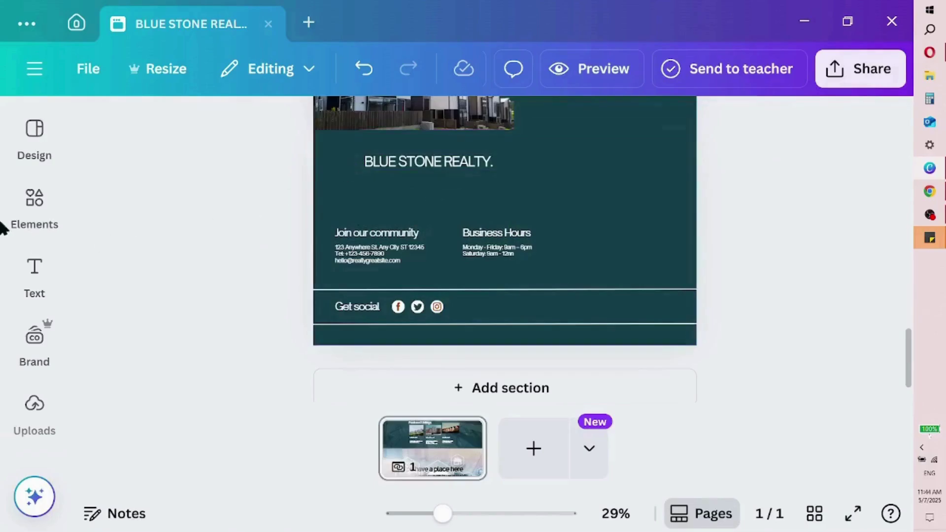
left_click(36, 199)
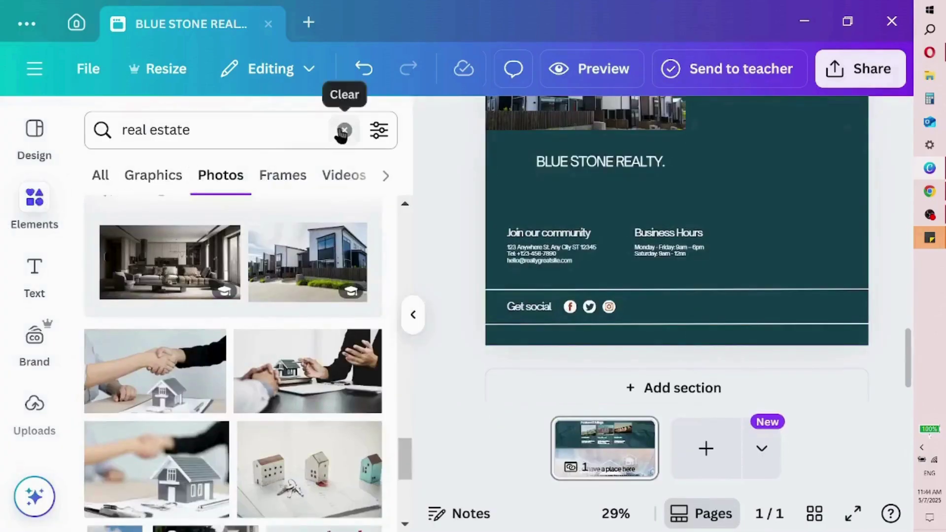
left_click(341, 129)
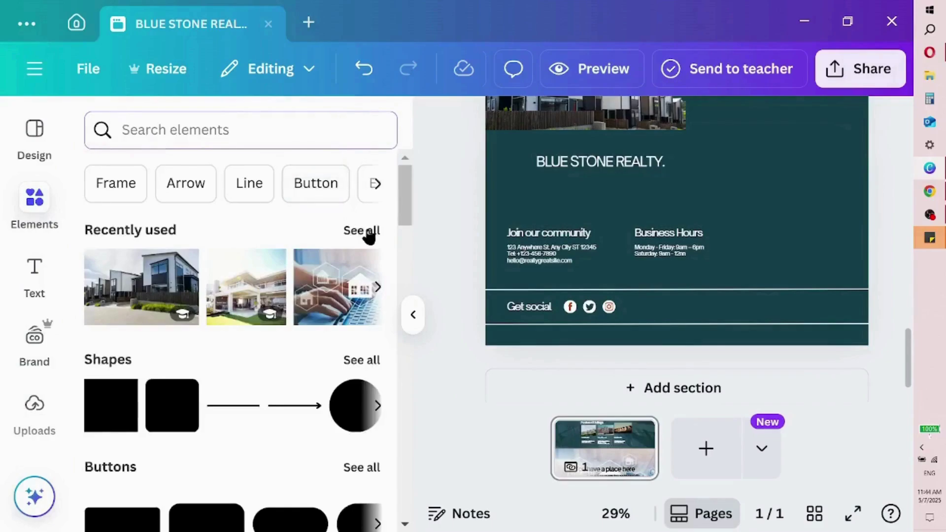
left_click_drag(399, 200, 401, 283)
left_click(368, 193)
left_click(321, 400)
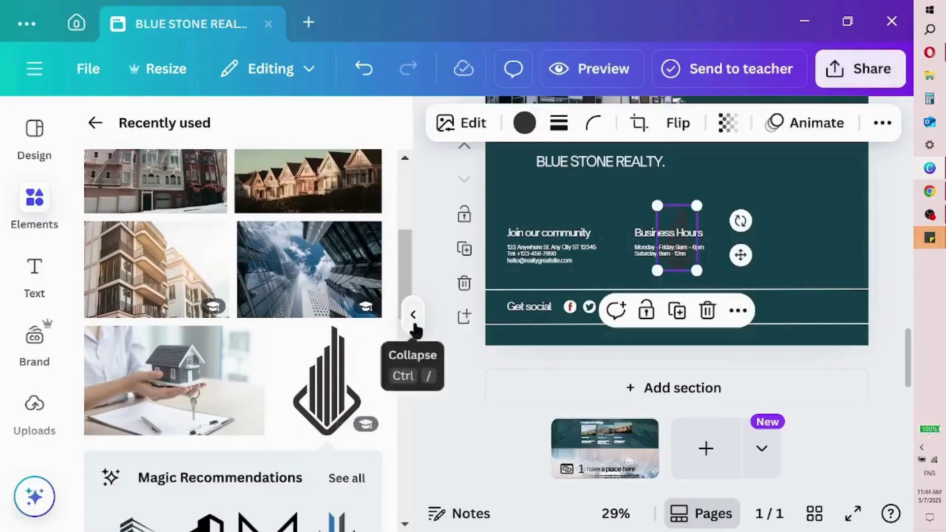
left_click(414, 325)
Recolour the footer's building logo white and fit it at a slightly smaller size just before the company name
left_click(309, 123)
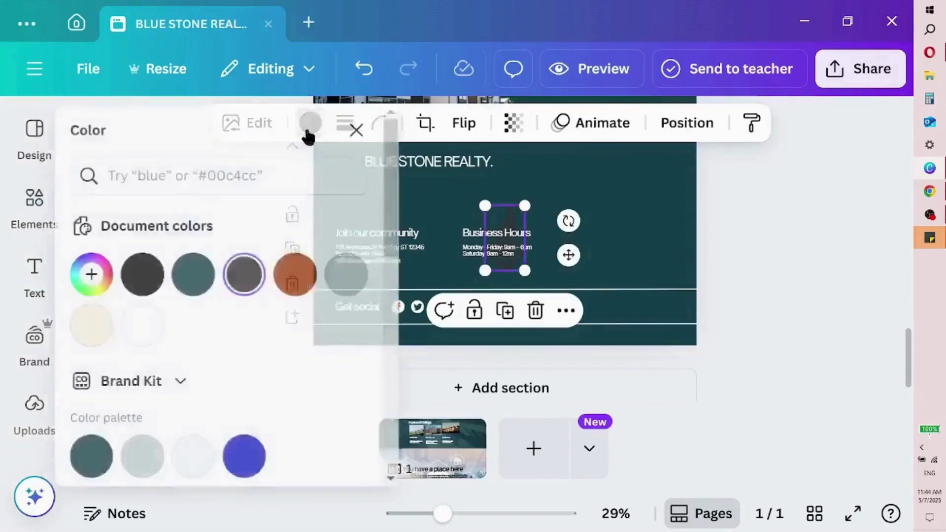
left_click(157, 371)
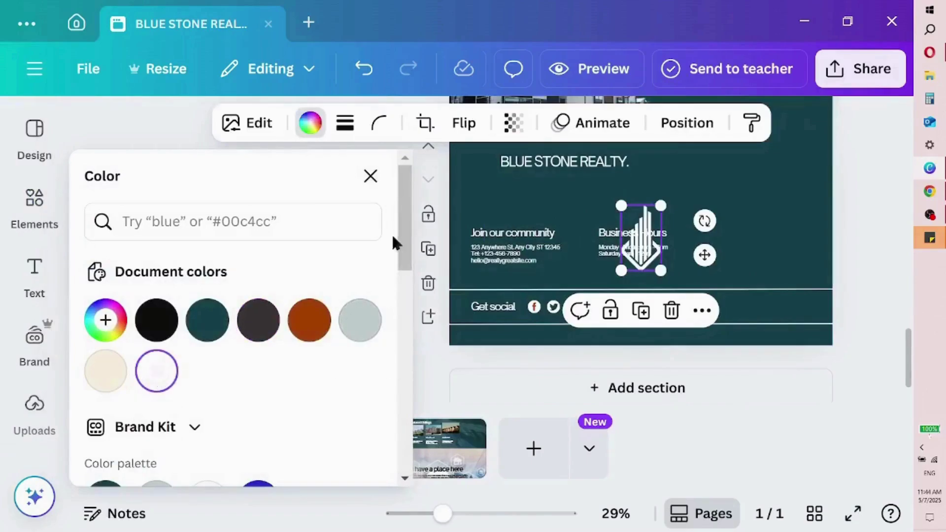
left_click(372, 185)
left_click_drag(484, 270, 500, 265)
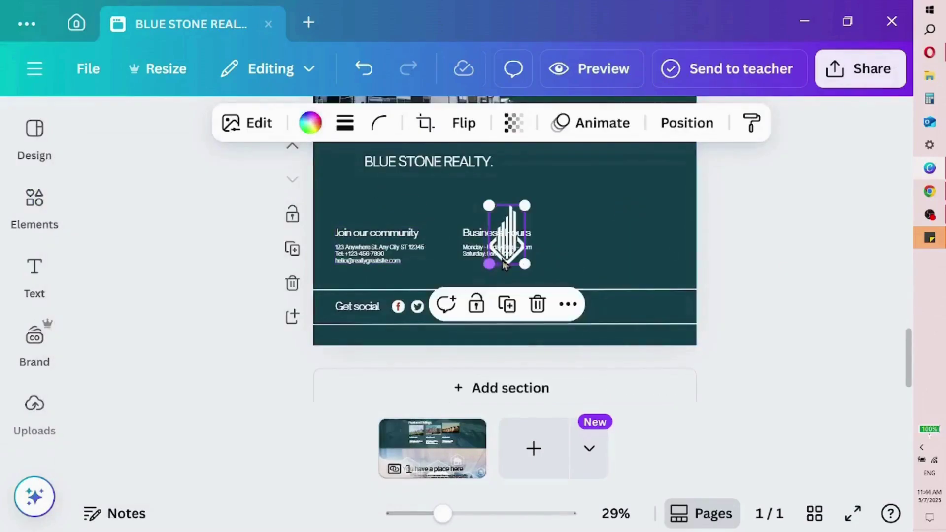
left_click_drag(509, 229, 352, 176)
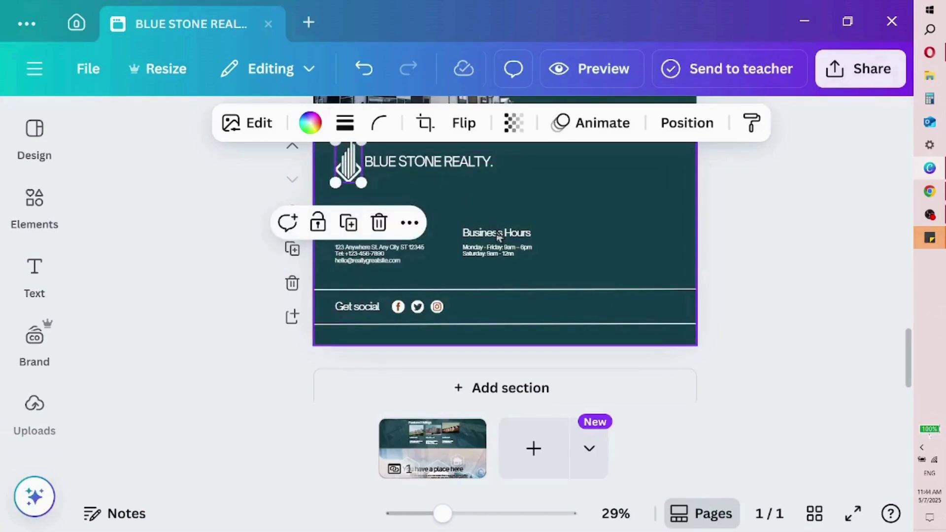
left_click(510, 245)
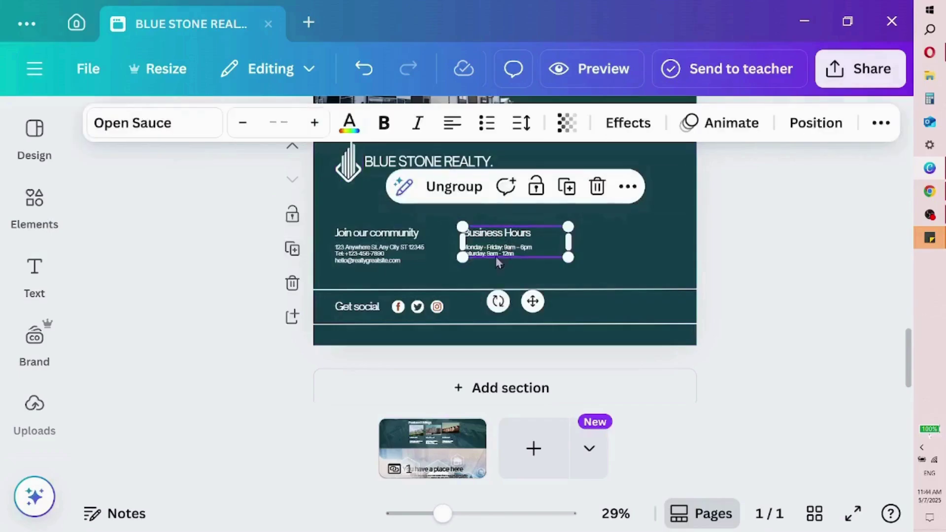
left_click(376, 269)
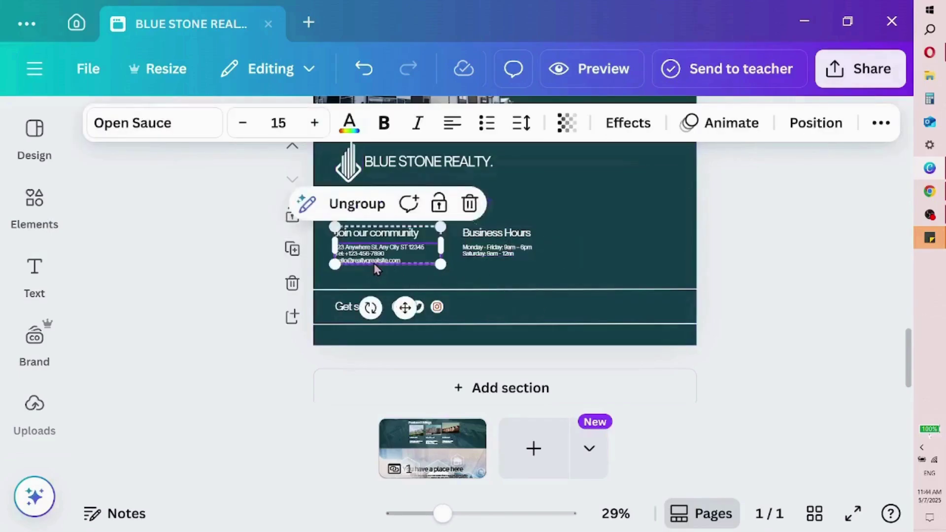
left_click(637, 271)
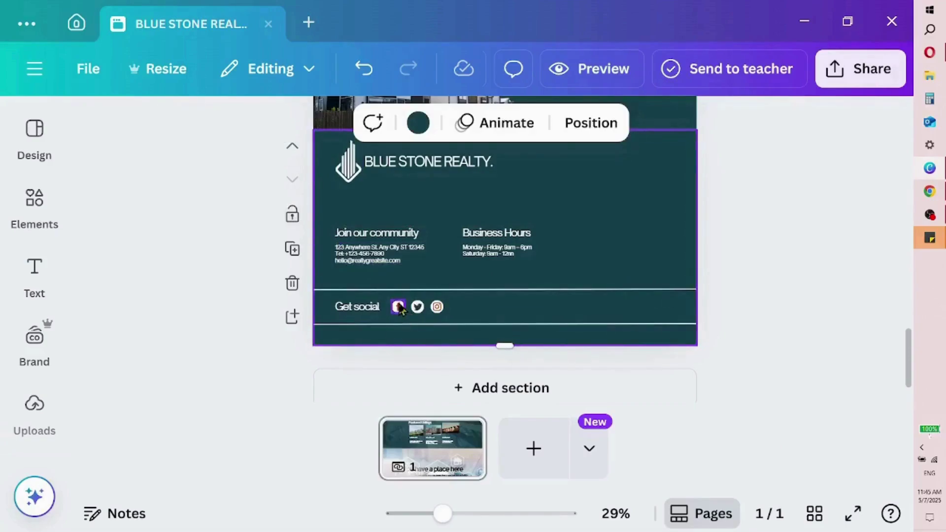
left_click(755, 286)
Open the link settings of the BUY button in the "You have a place here" section
left_click_drag(906, 360, 905, 263)
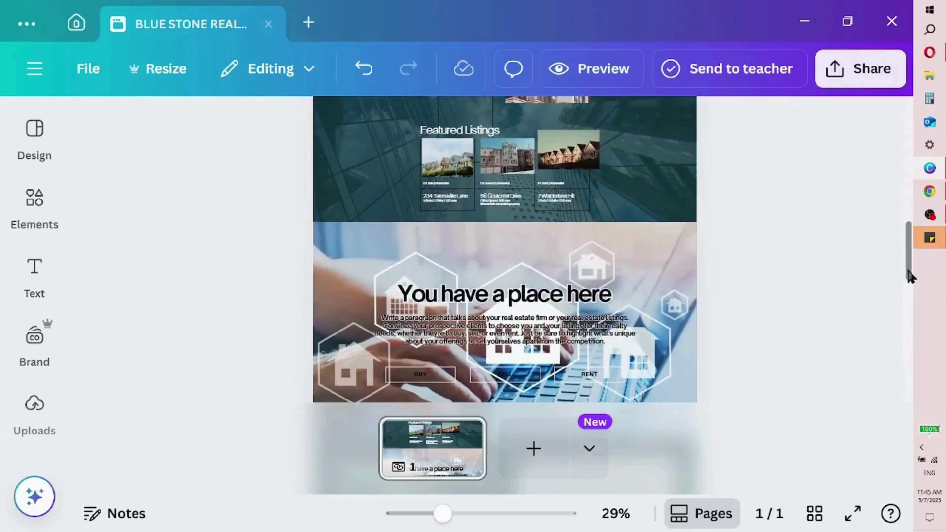
left_click(419, 373)
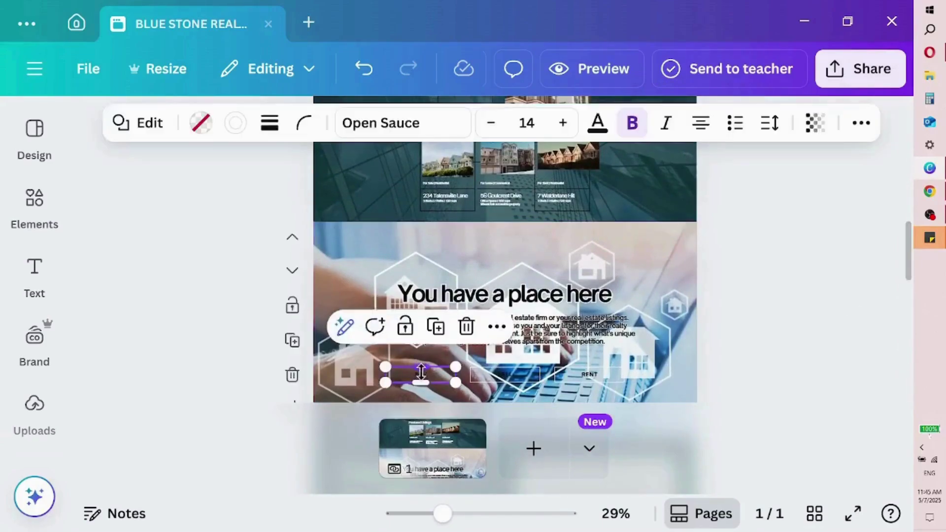
right_click(427, 382)
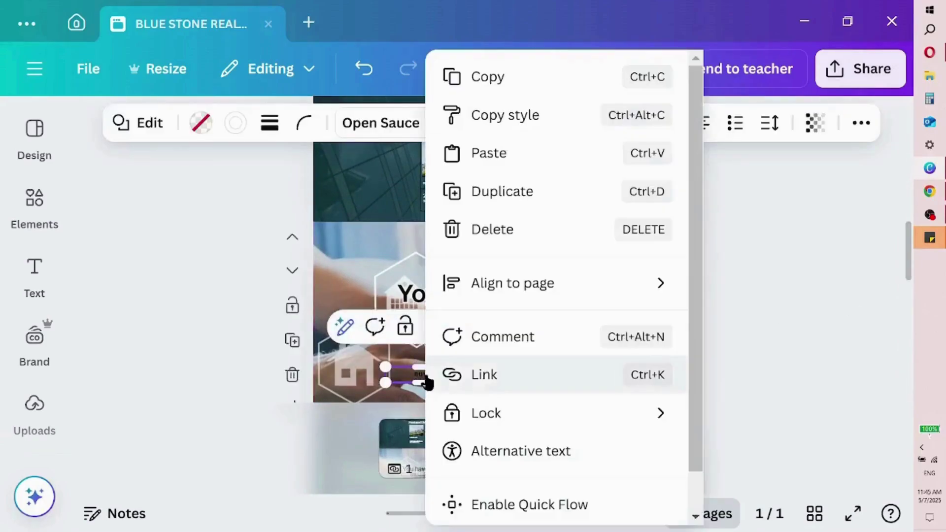
left_click(591, 382)
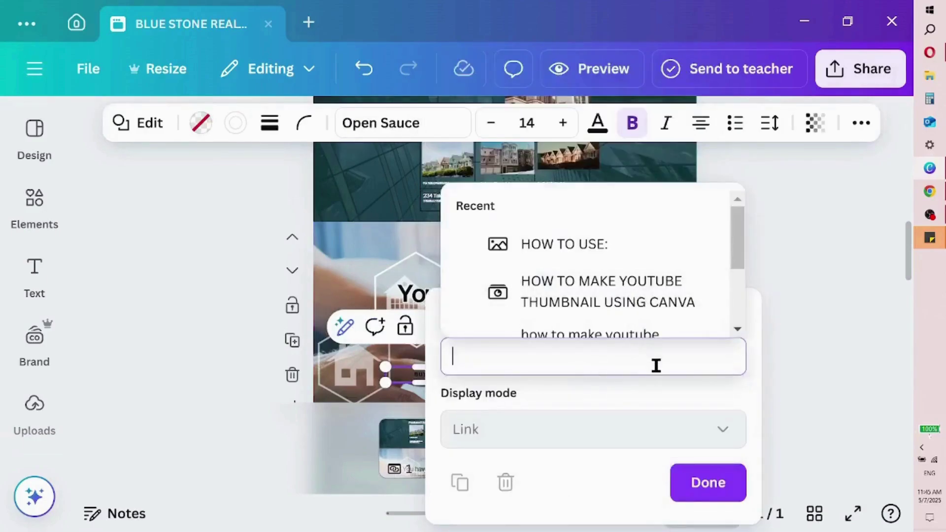
left_click(843, 365)
left_click(746, 387)
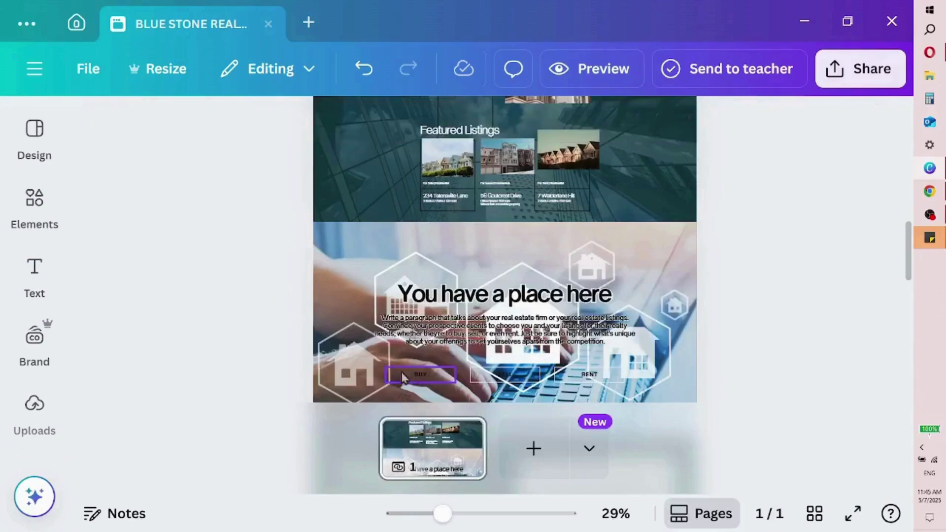
Open the website publishing settings from the design's sharing options
left_click_drag(905, 259, 913, 137)
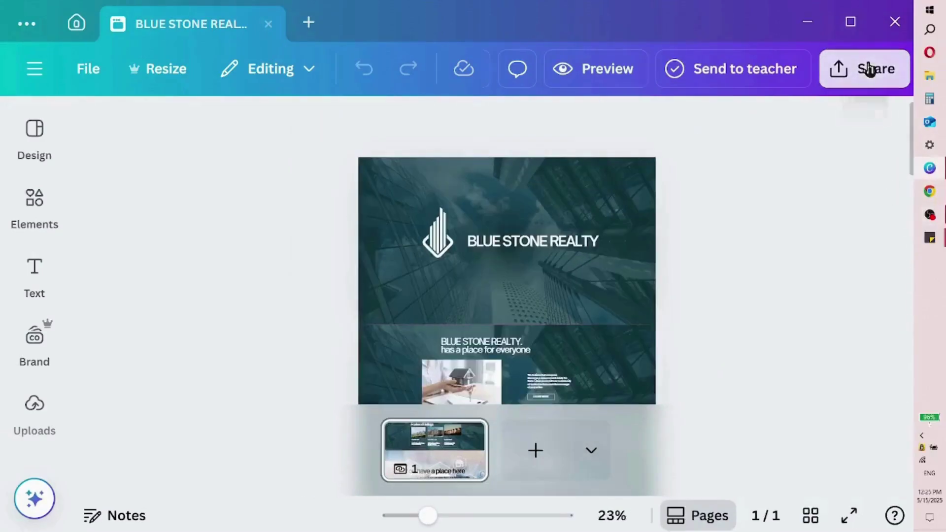
left_click(870, 69)
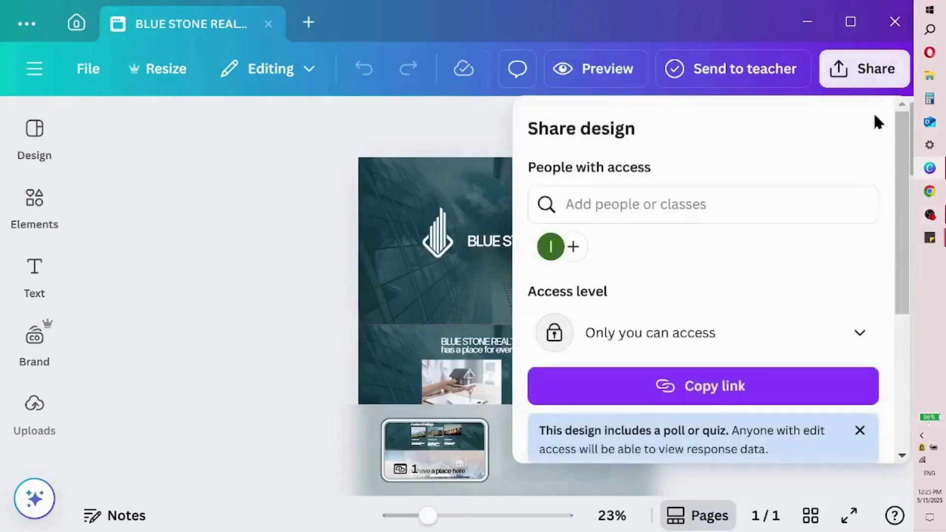
left_click_drag(901, 127, 910, 286)
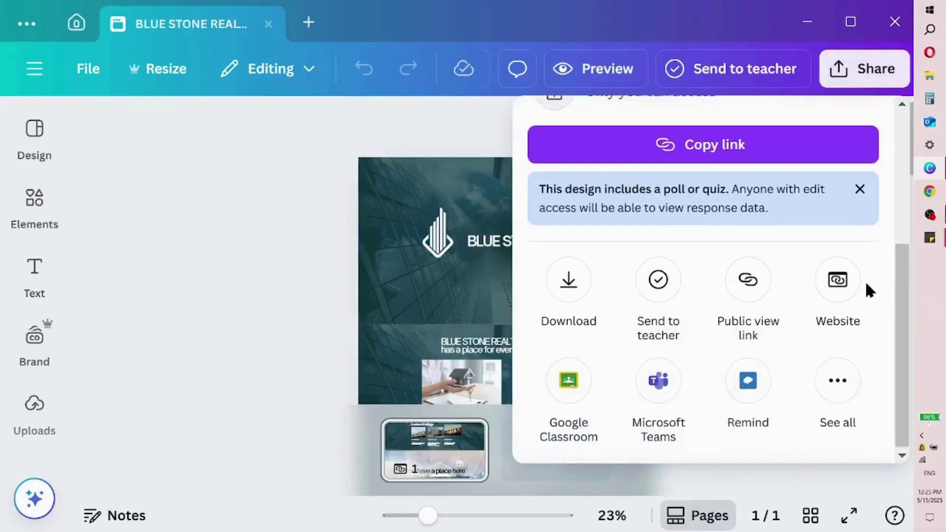
left_click(837, 279)
Set the website URL to bluestone.my.canva.site and publish the website
left_click_drag(897, 156, 895, 276)
left_click(641, 263)
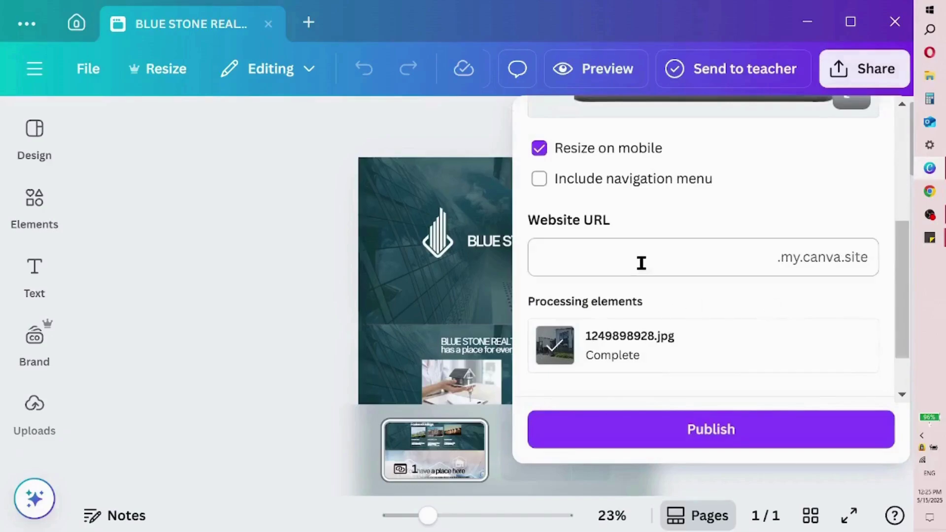
type("blue")
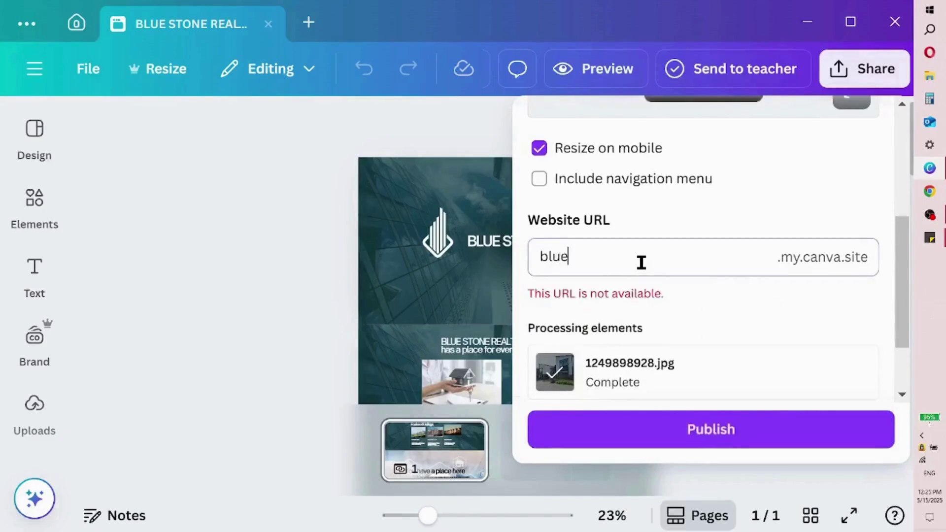
type("stone")
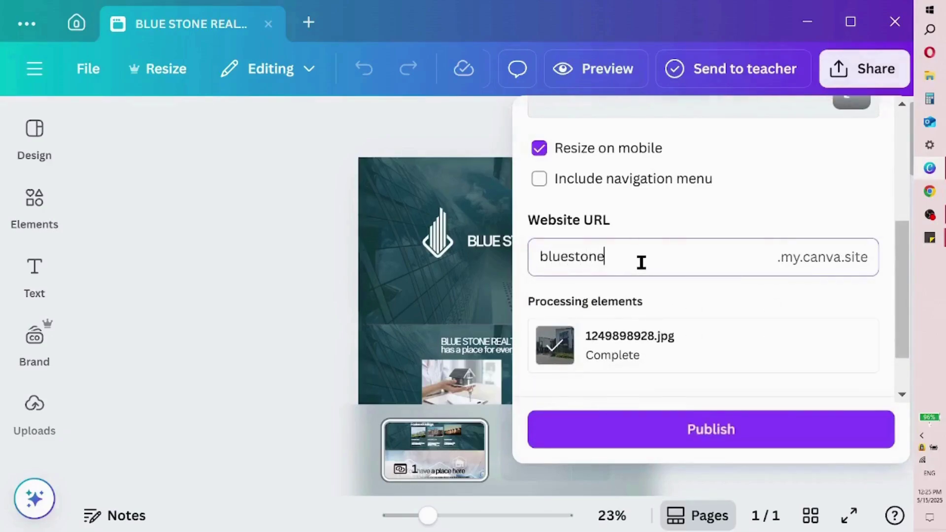
scroll(908, 284, "down", 2)
left_click(754, 448)
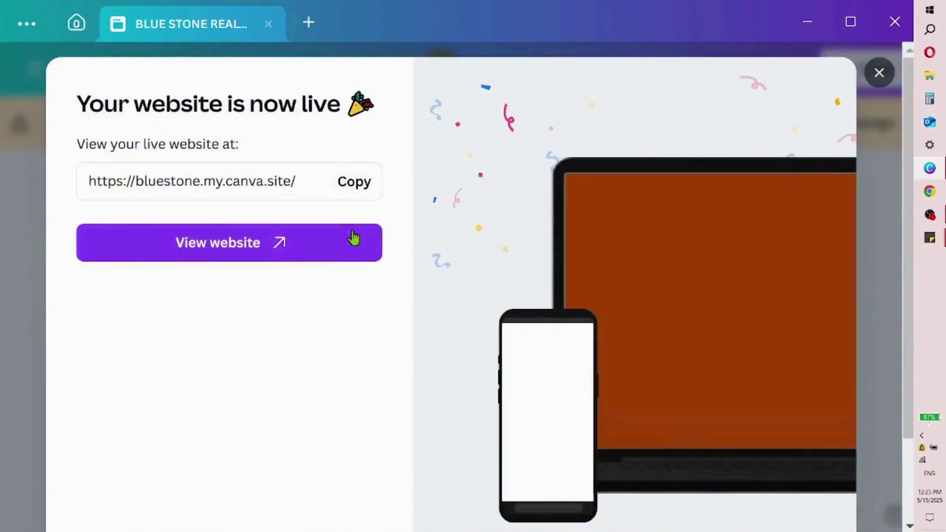
View the live website and review every section from the opening heading down to the contact details and social links in the footer
left_click(332, 251)
scroll(528, 143, "down", 8)
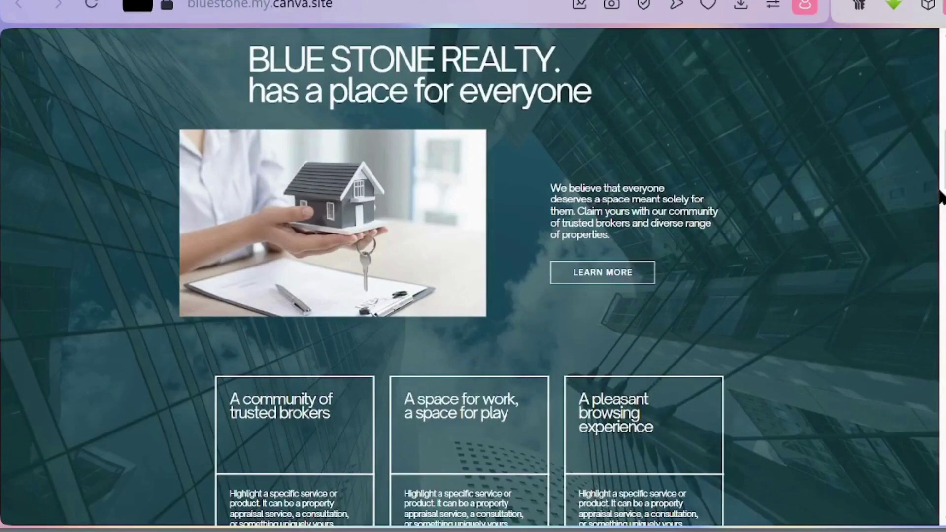
scroll(473, 276, "down", 15)
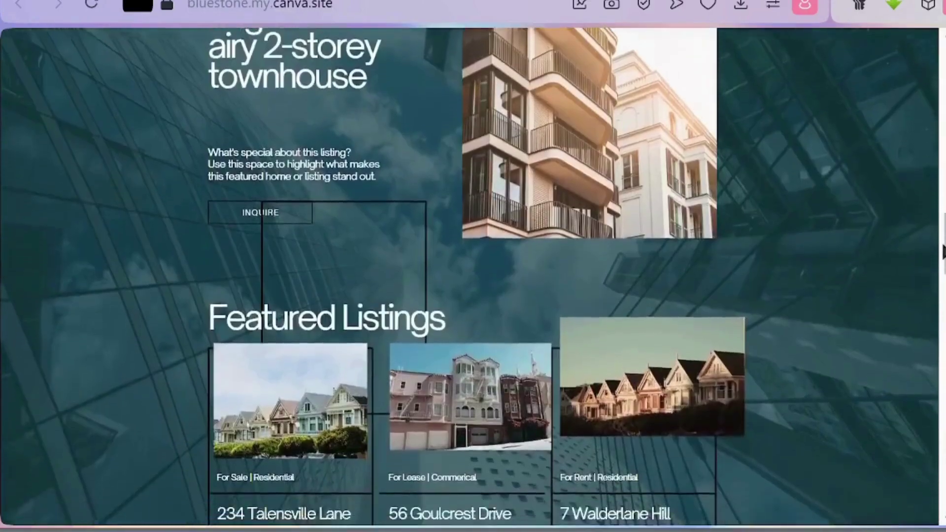
scroll(473, 276, "down", 15)
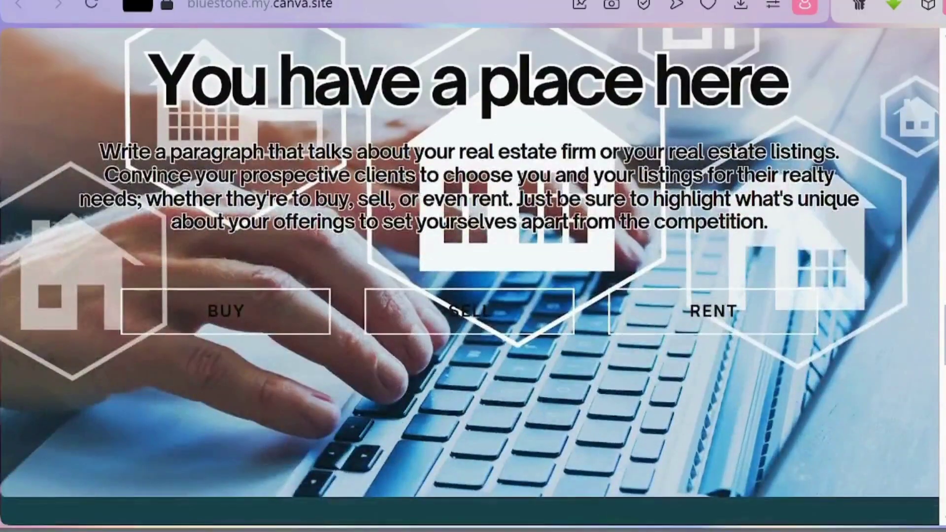
scroll(473, 276, "down", 1)
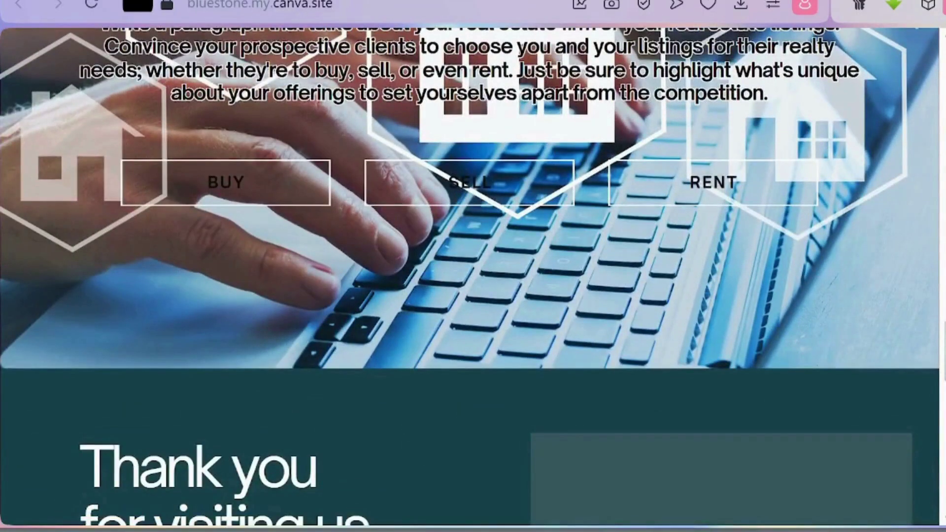
scroll(473, 276, "down", 8)
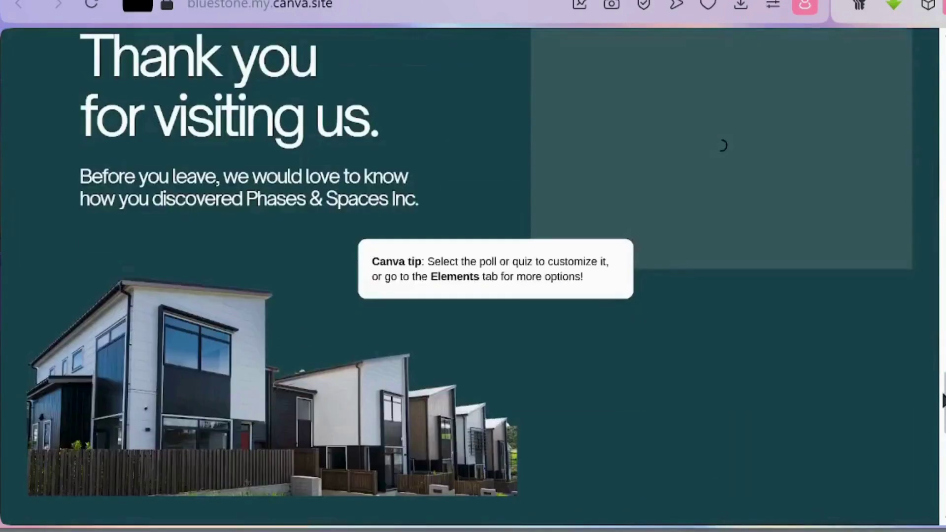
left_click_drag(942, 406, 941, 500)
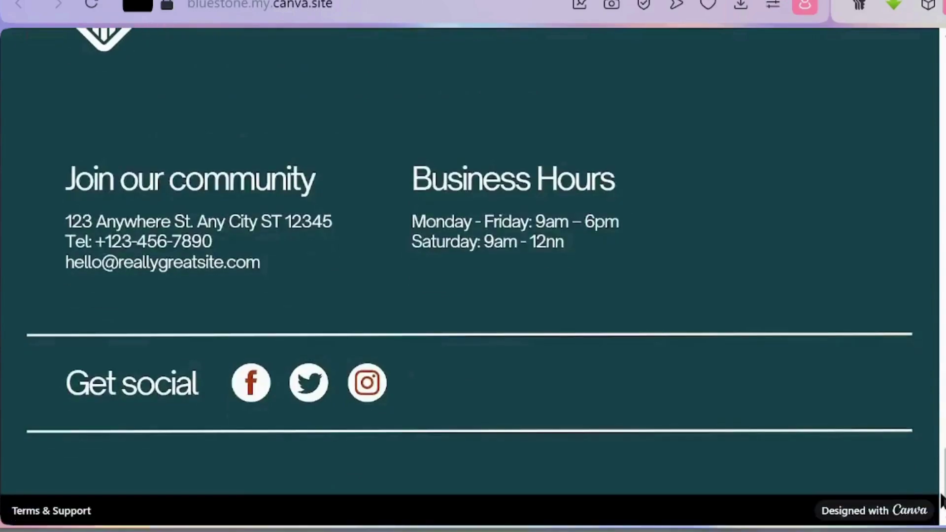
left_click(863, 512)
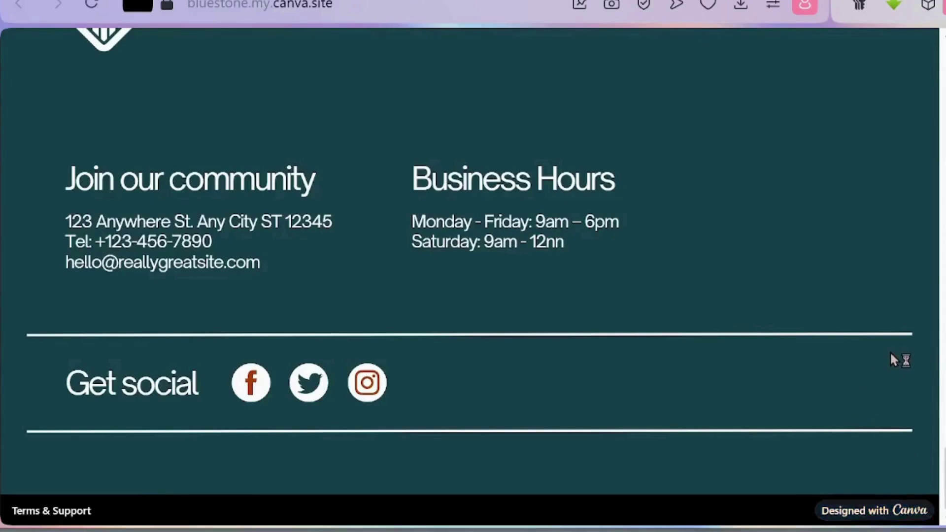